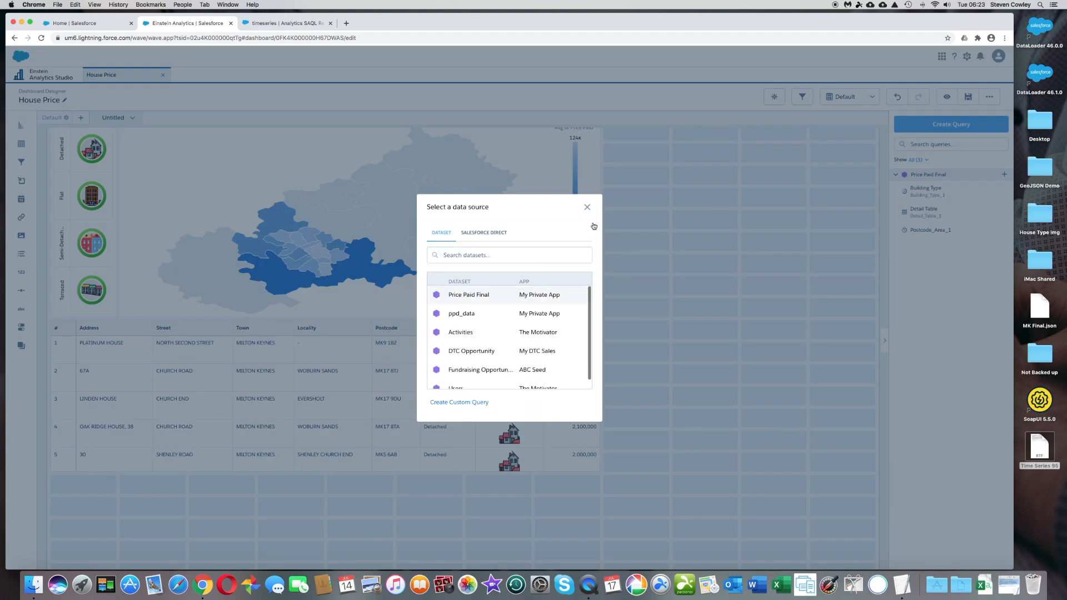
# Create a query on the Price Paid Final dataset and name it Time Series Basic.
pyautogui.click(503, 293)
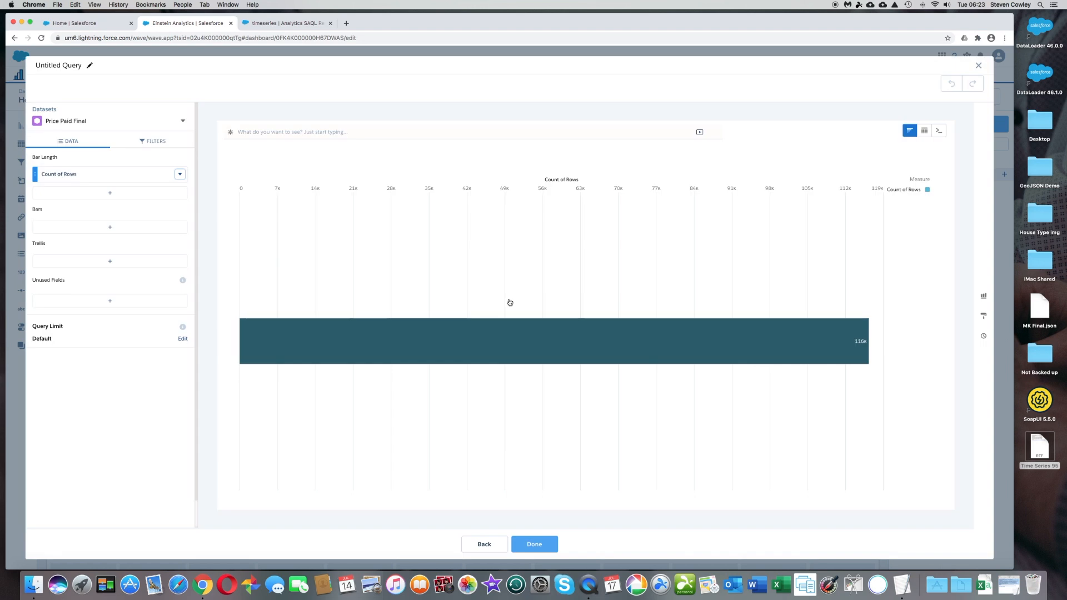
pyautogui.click(89, 67)
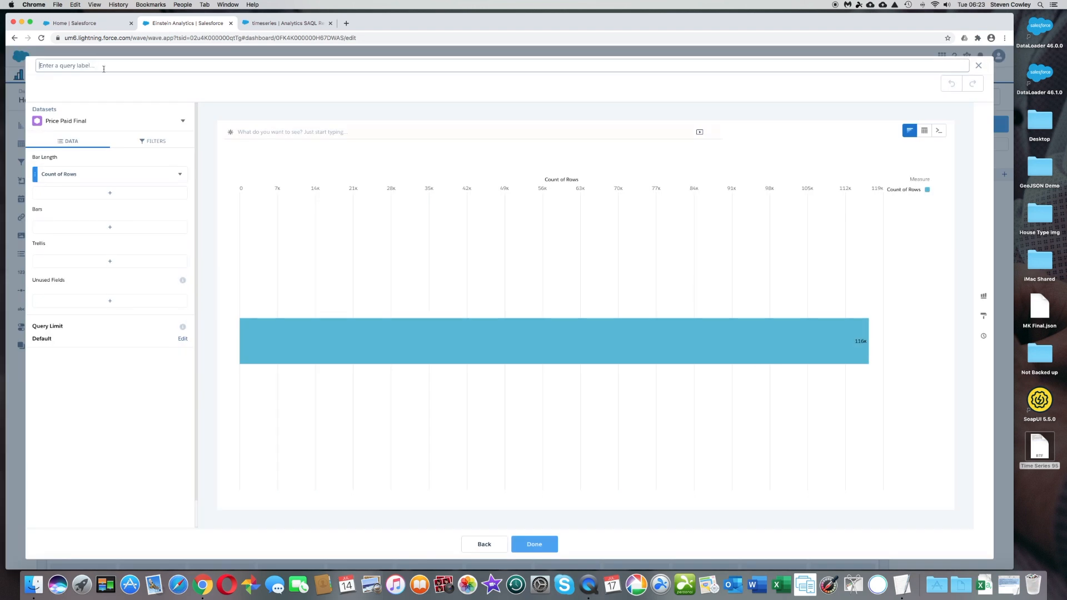
pyautogui.write('Time Series Basic')
pyautogui.press('Return')
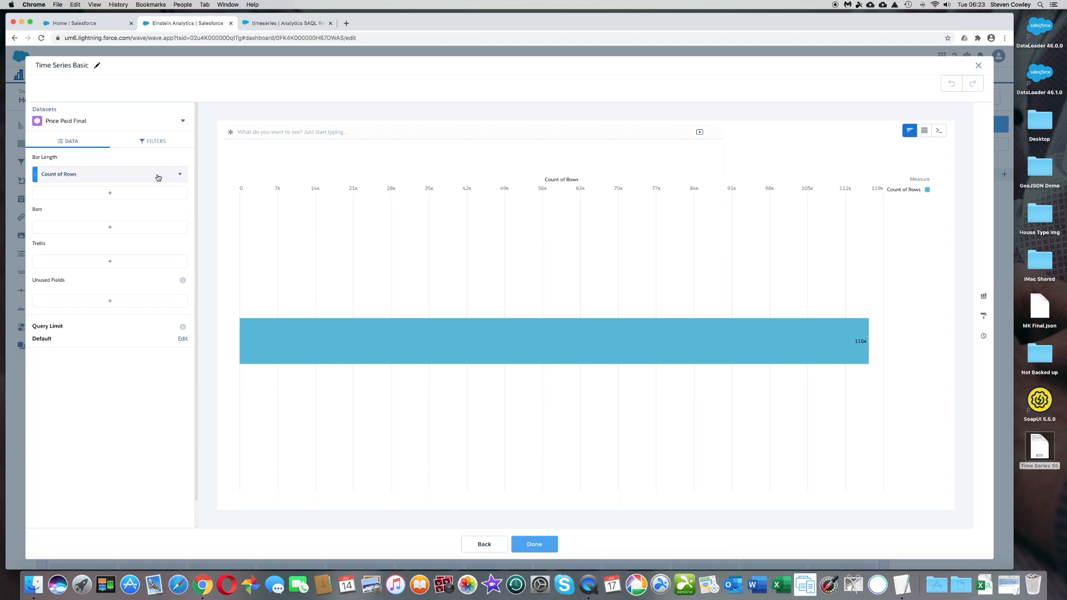
# Change the query's bar length measure to the average of Price Paid.
pyautogui.click(158, 178)
pyautogui.click(218, 246)
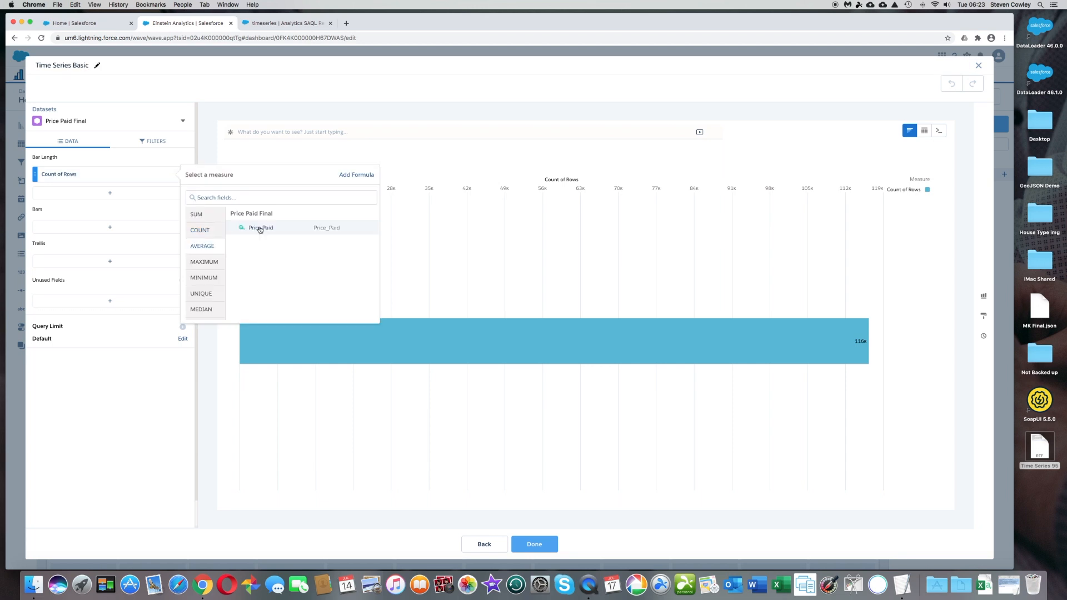
pyautogui.click(259, 228)
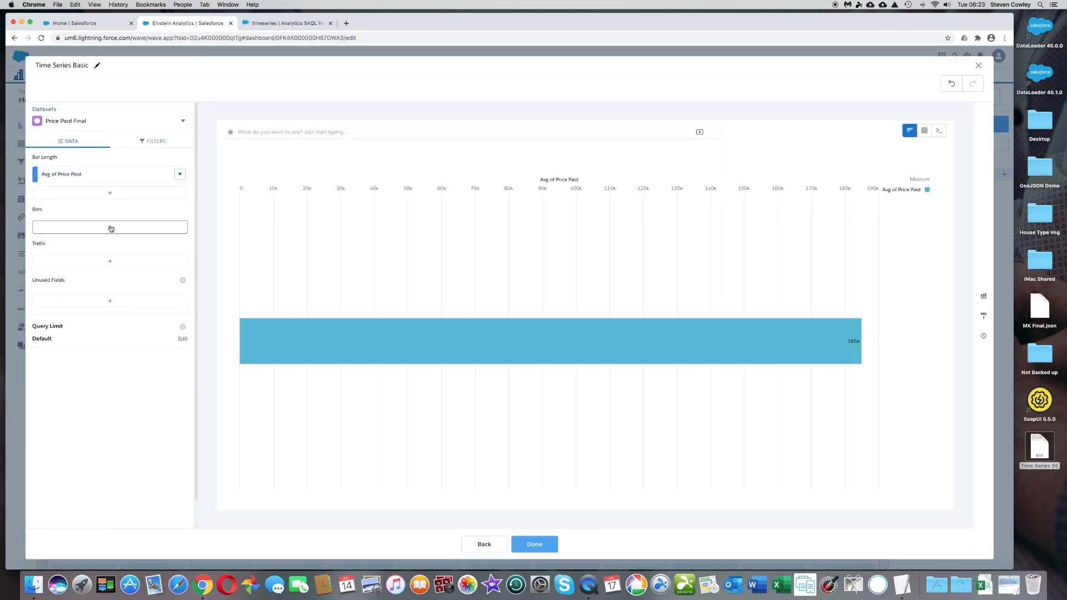
# Group the bars by Transaction Date as Year-Month and sort that grouping in descending order.
pyautogui.click(110, 228)
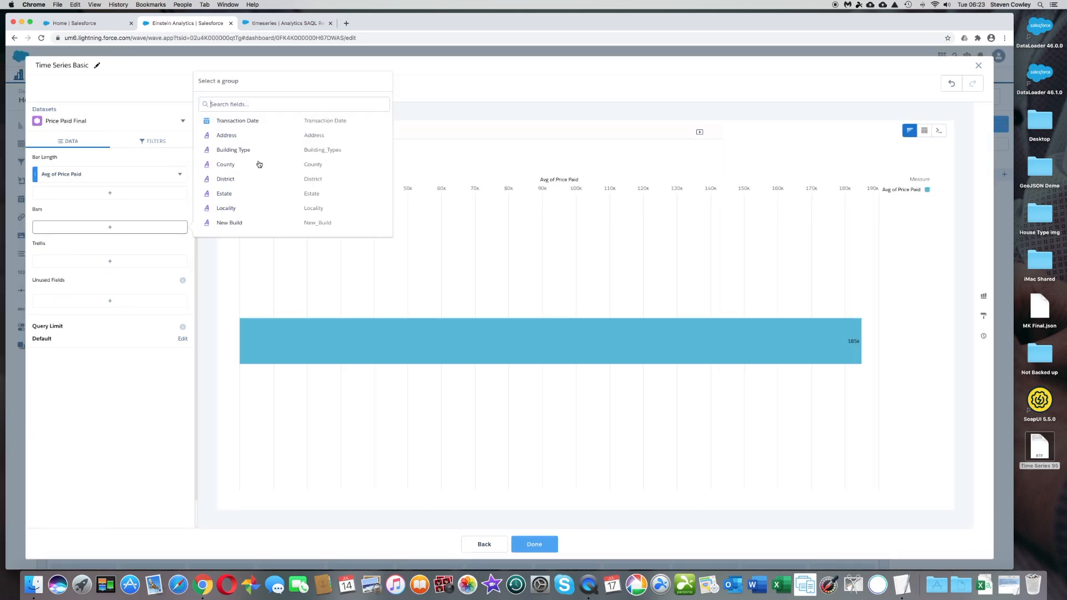
pyautogui.click(266, 124)
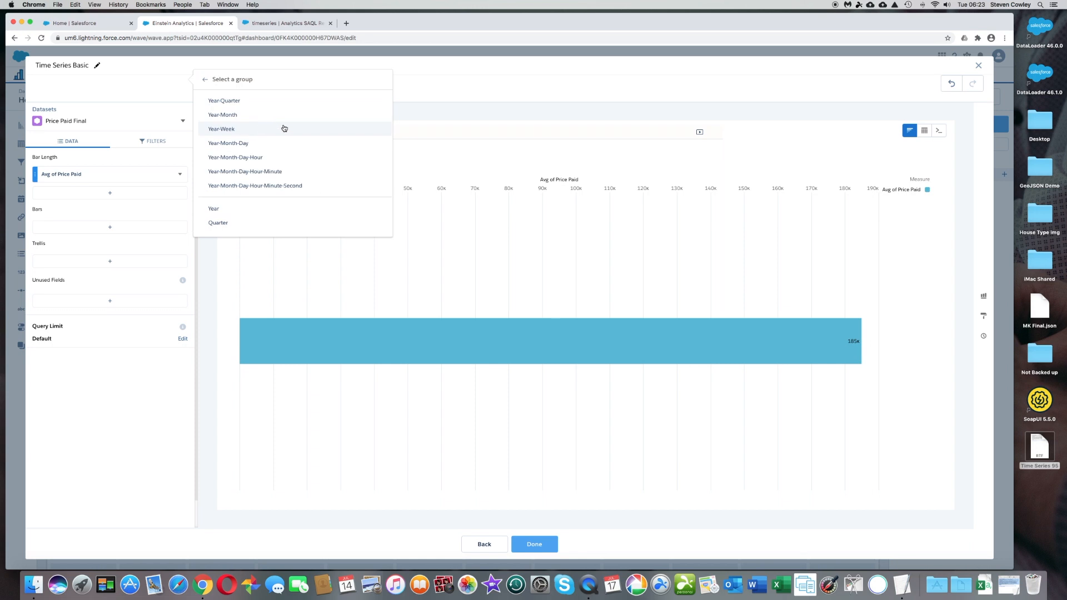
pyautogui.click(290, 113)
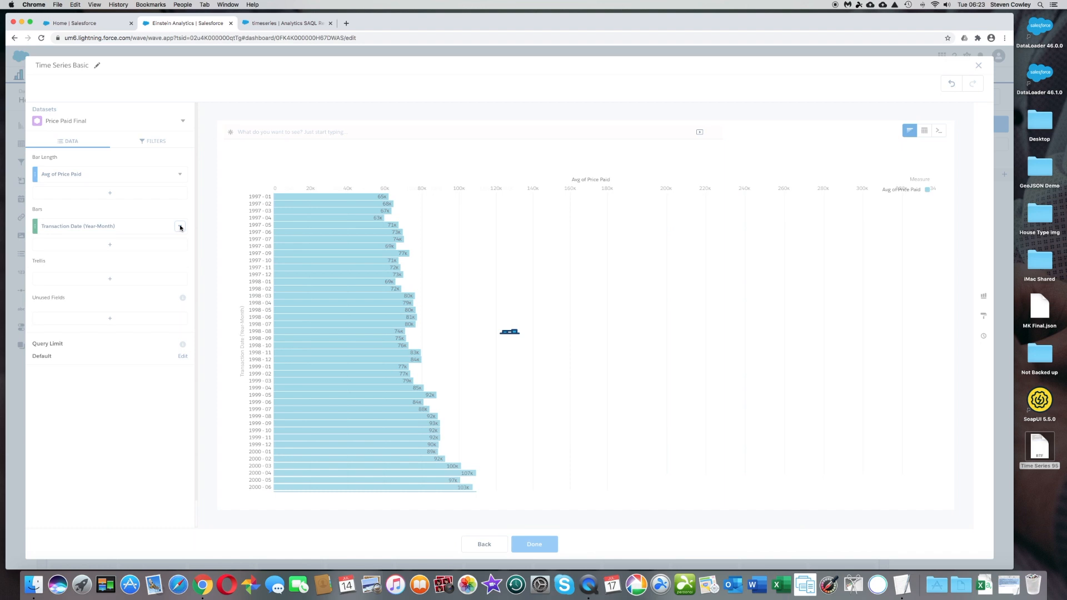
pyautogui.click(180, 228)
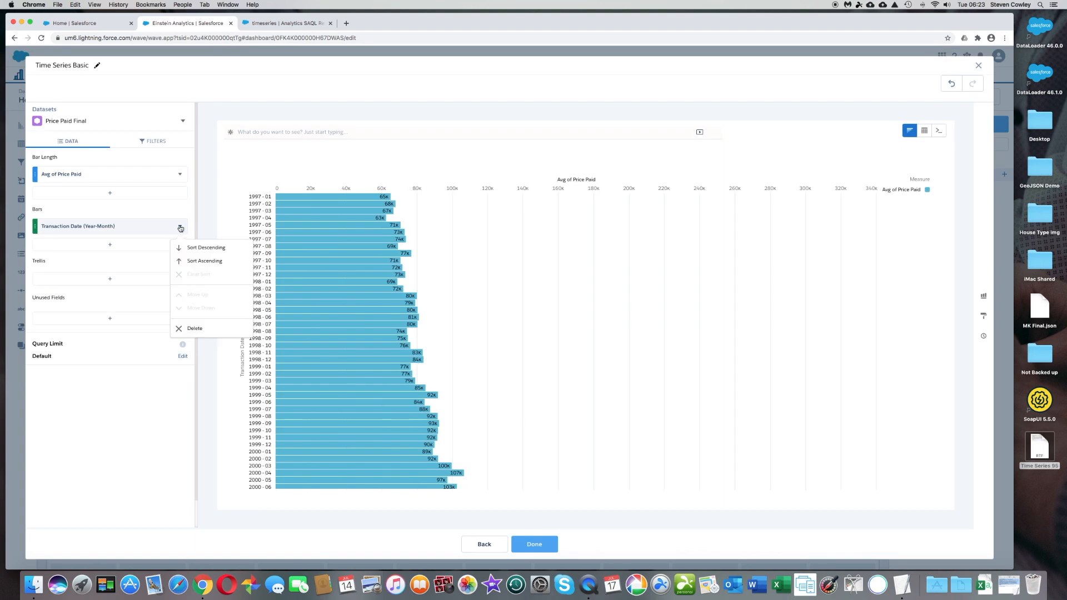
pyautogui.click(202, 253)
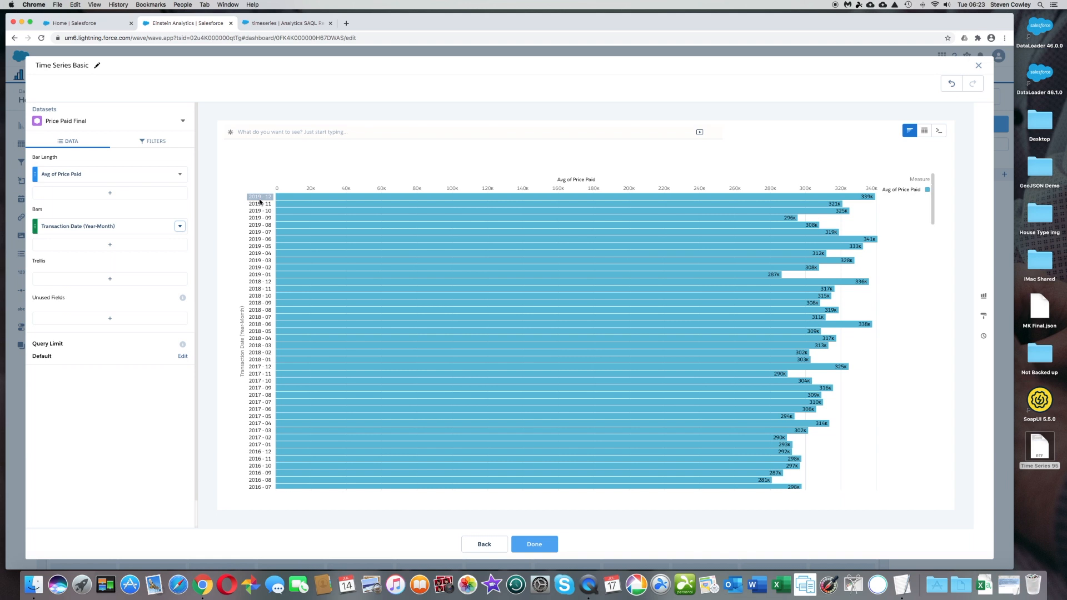
# Show the query as a table and clone the Avg of Price Paid column twice.
pyautogui.click(181, 175)
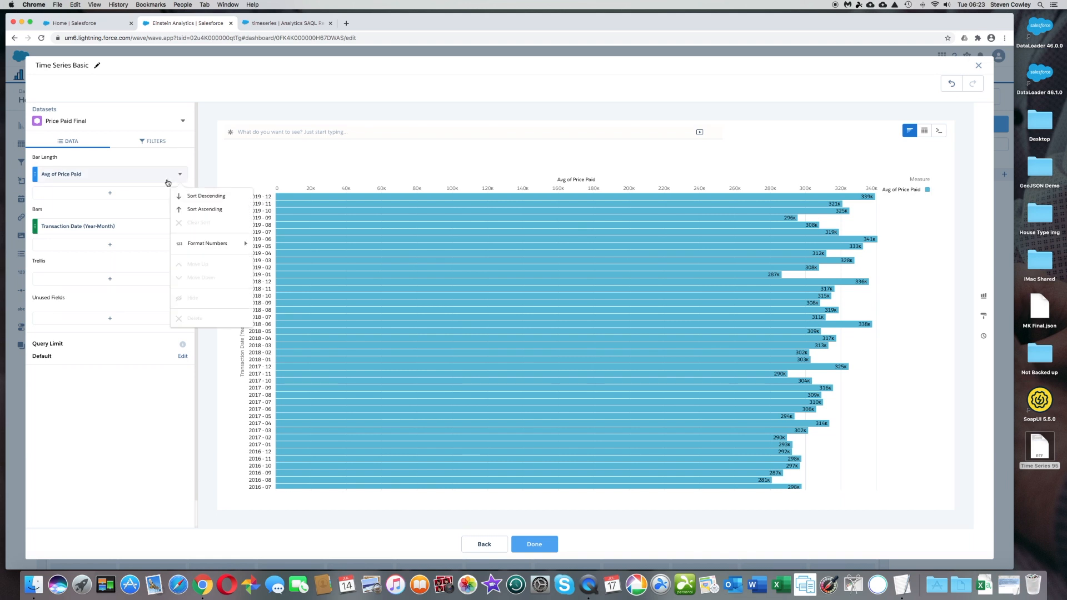
pyautogui.click(927, 132)
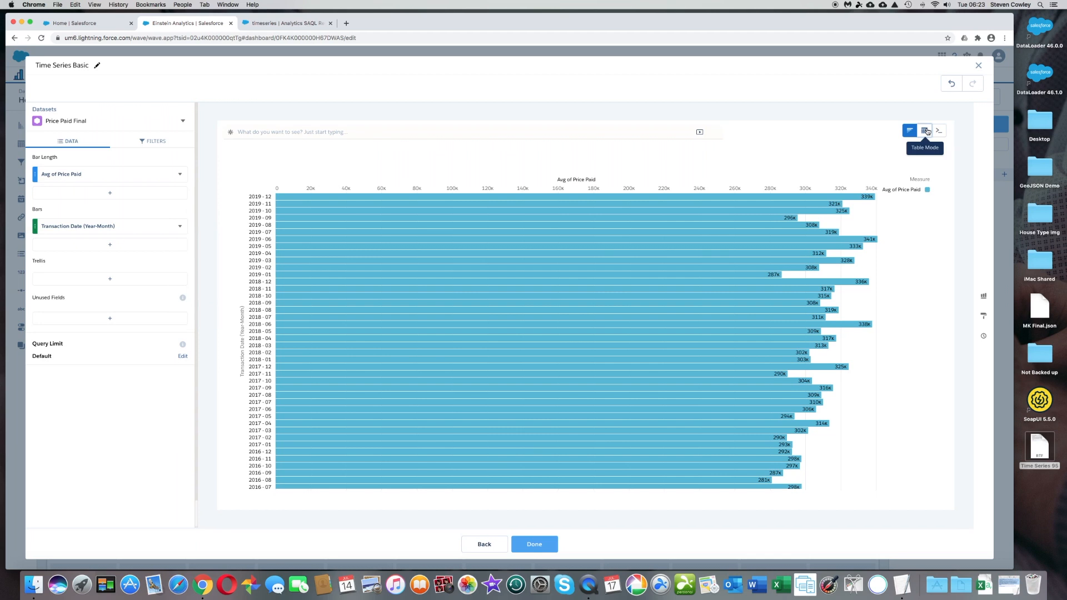
pyautogui.click(926, 131)
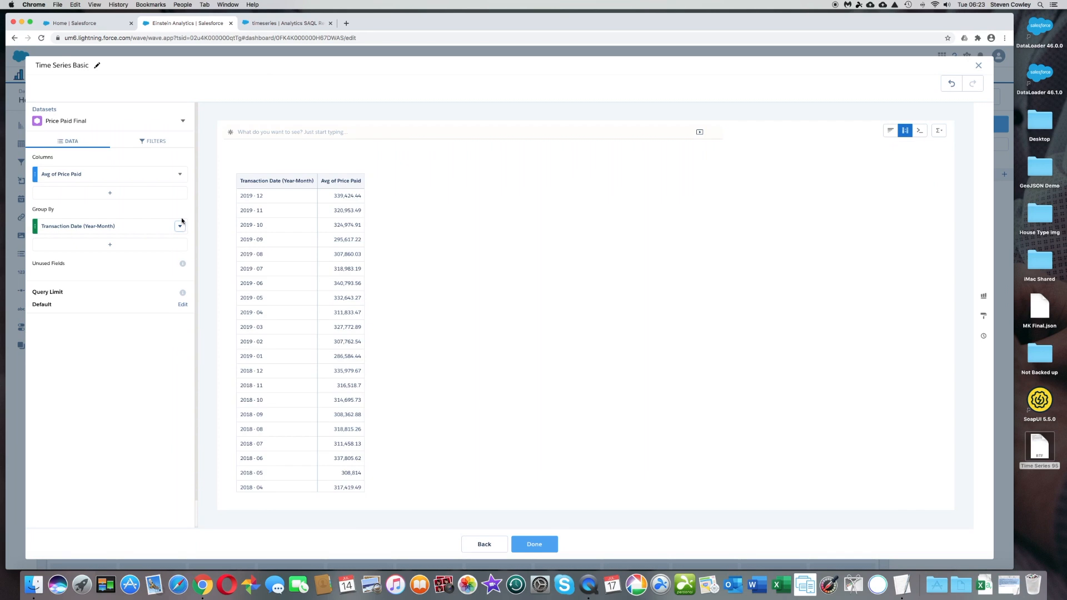
pyautogui.click(181, 175)
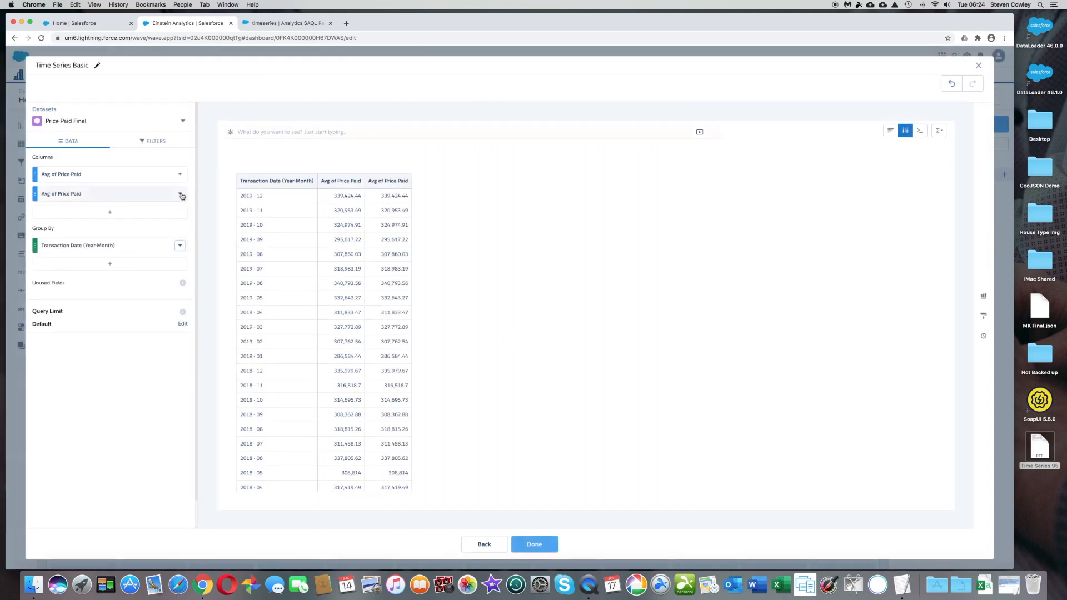
pyautogui.click(180, 194)
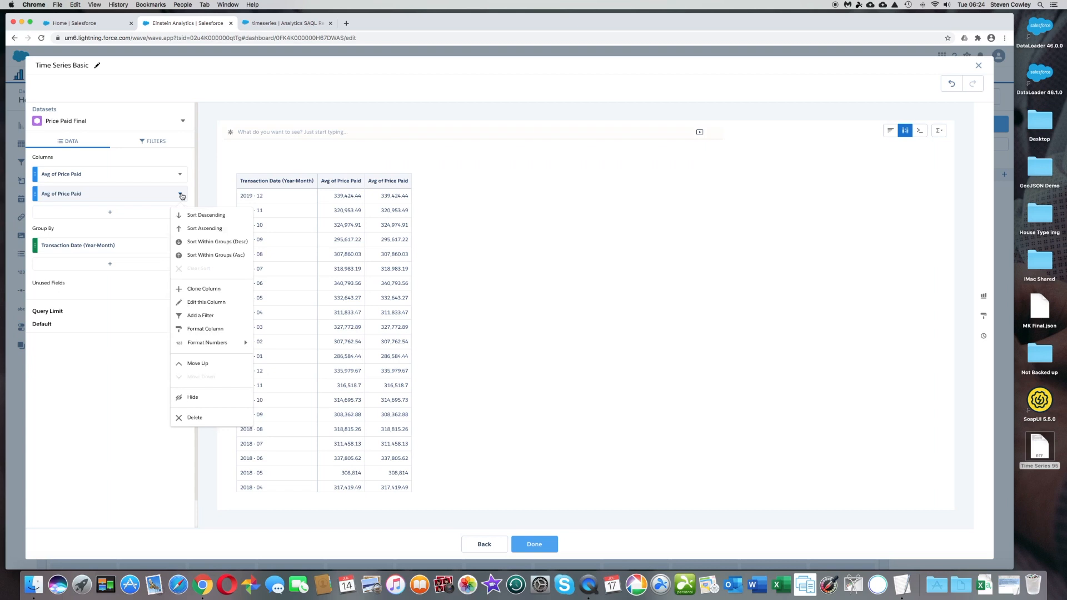
pyautogui.click(193, 290)
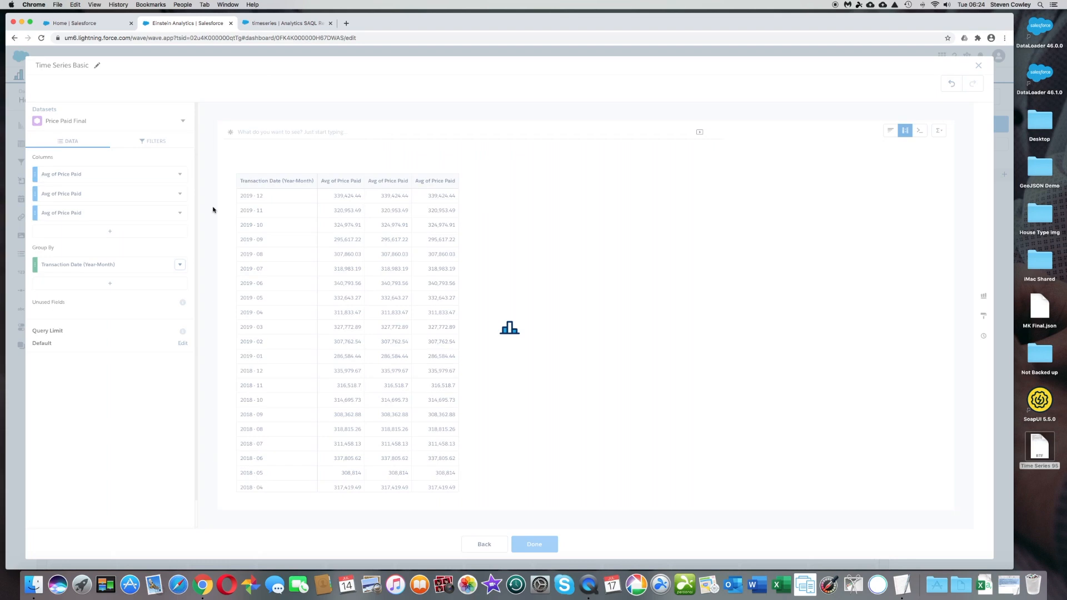
# Edit the second Avg of Price Paid column (B) and set its column header to TimeSeries.
pyautogui.click(181, 195)
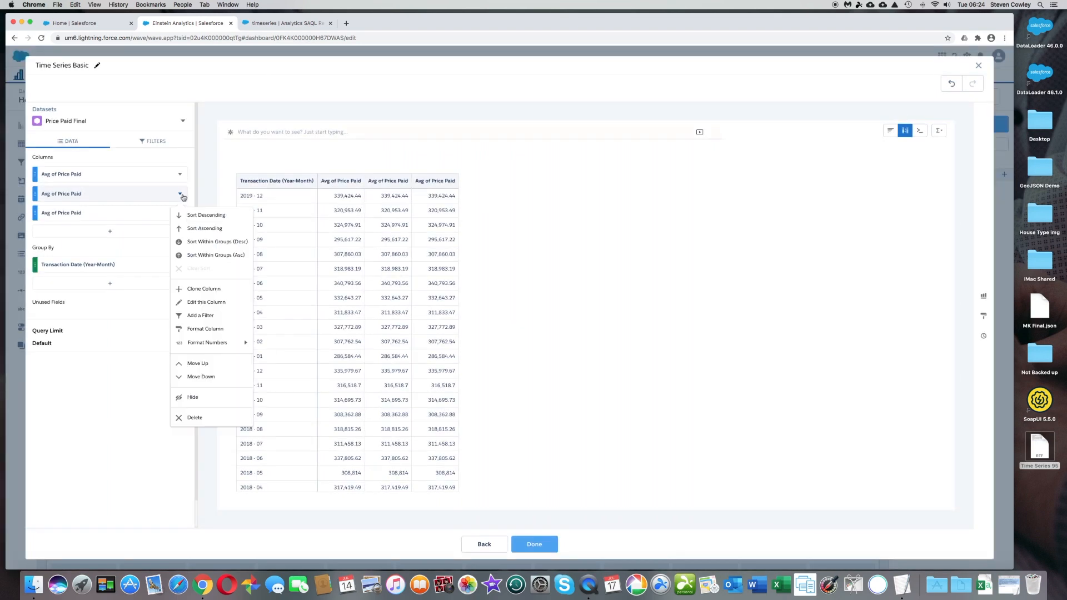
pyautogui.click(192, 303)
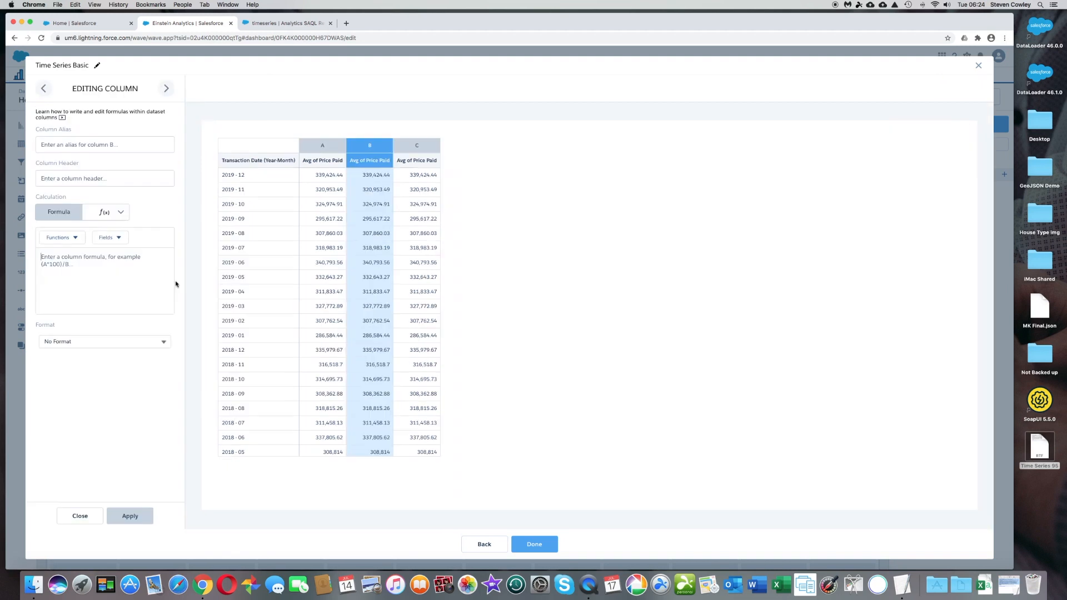
pyautogui.click(106, 181)
pyautogui.write('T')
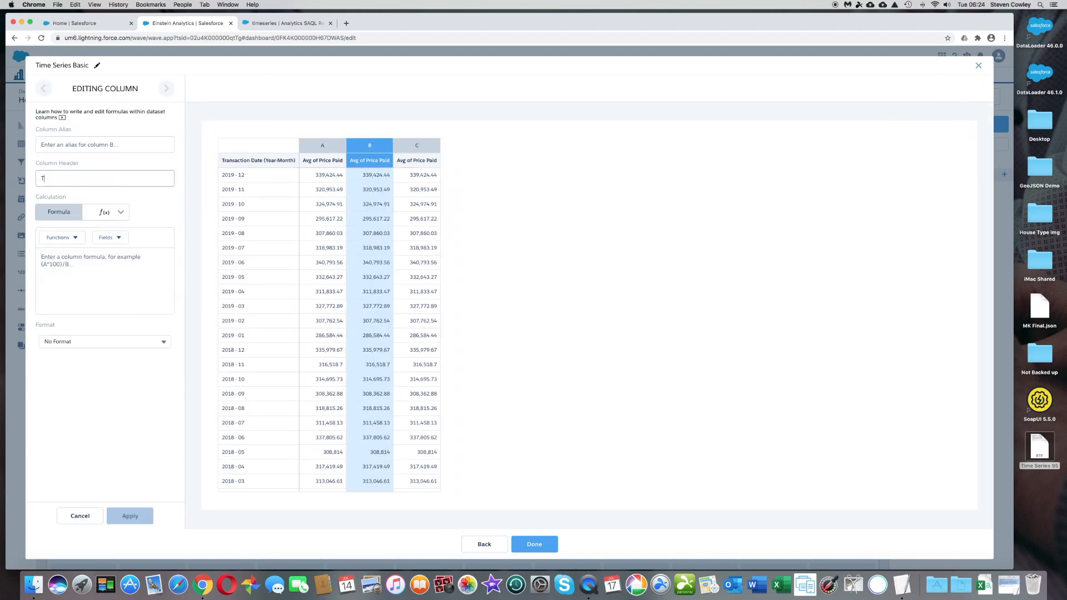
pyautogui.write('imeSeriew')
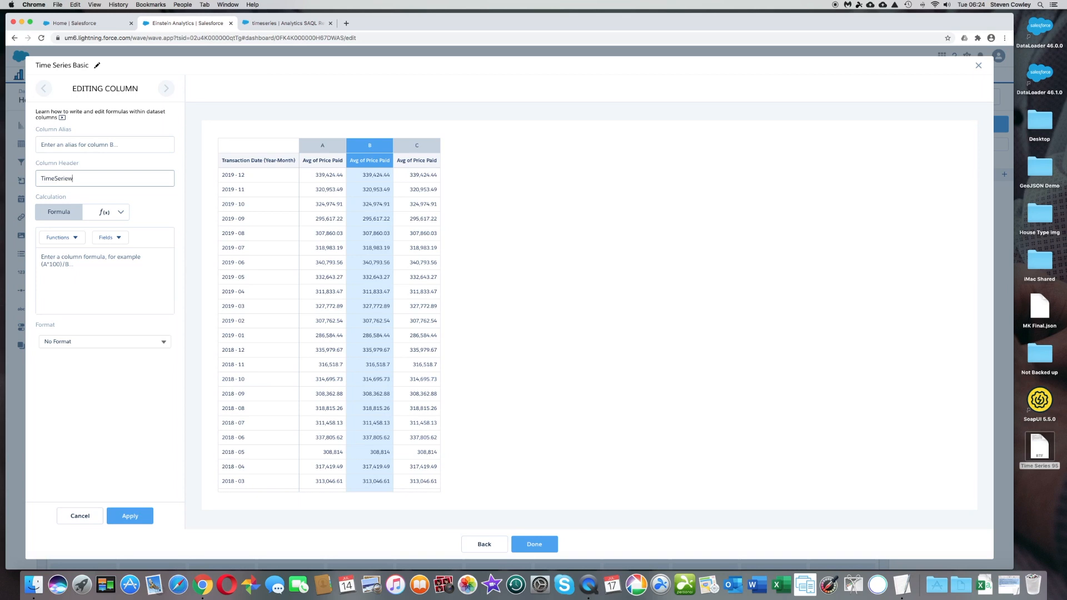
pyautogui.press('BackSpace')
pyautogui.write('s')
pyautogui.click(88, 265)
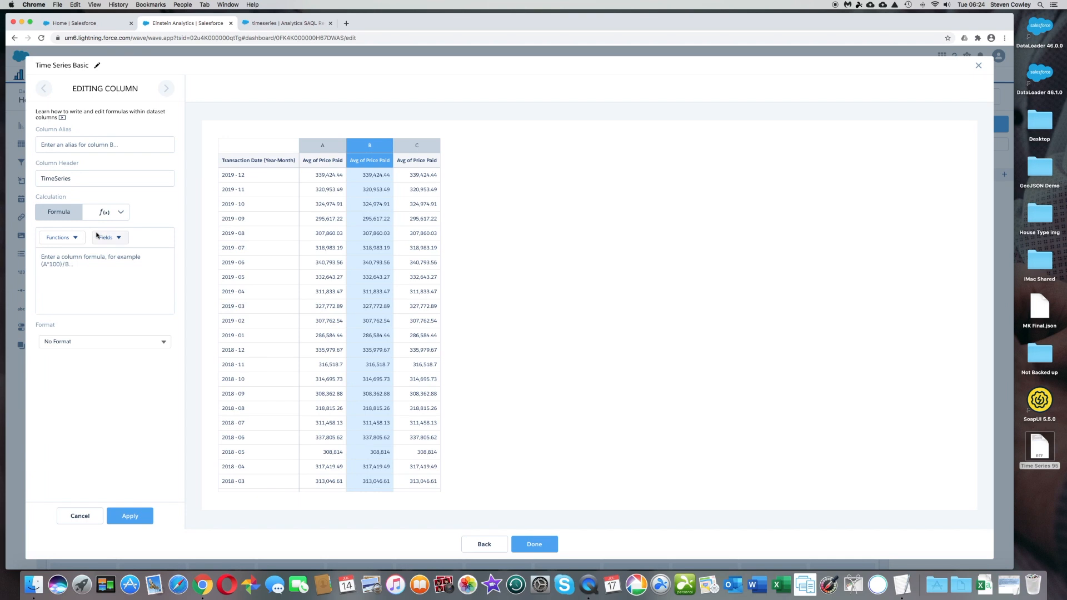
# Apply a Time Series calculation to column B with 6 prediction points and a seasonality of 12.
pyautogui.click(105, 212)
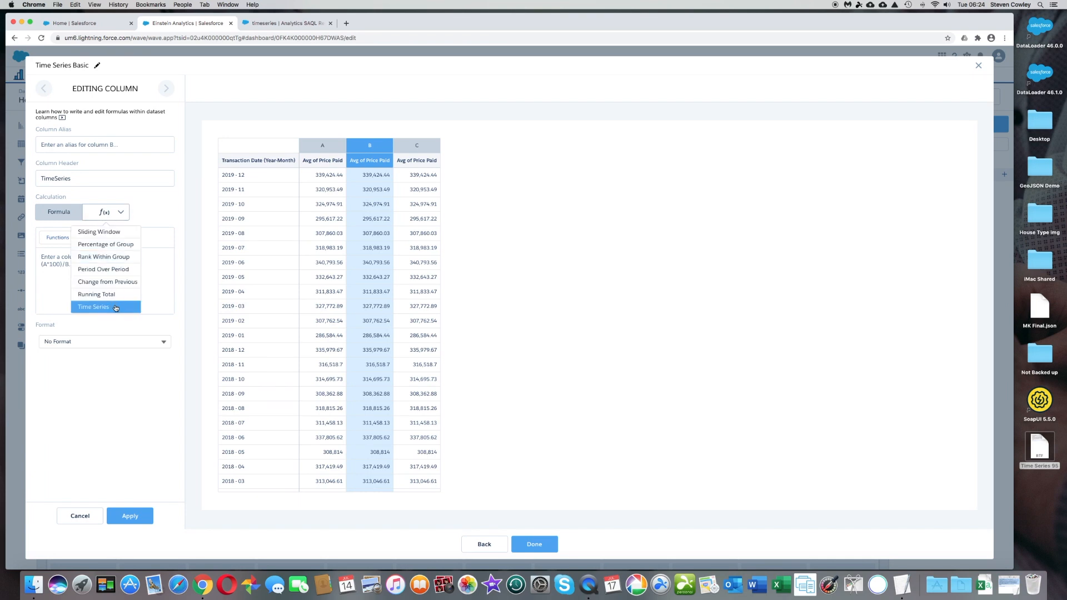
pyautogui.click(115, 305)
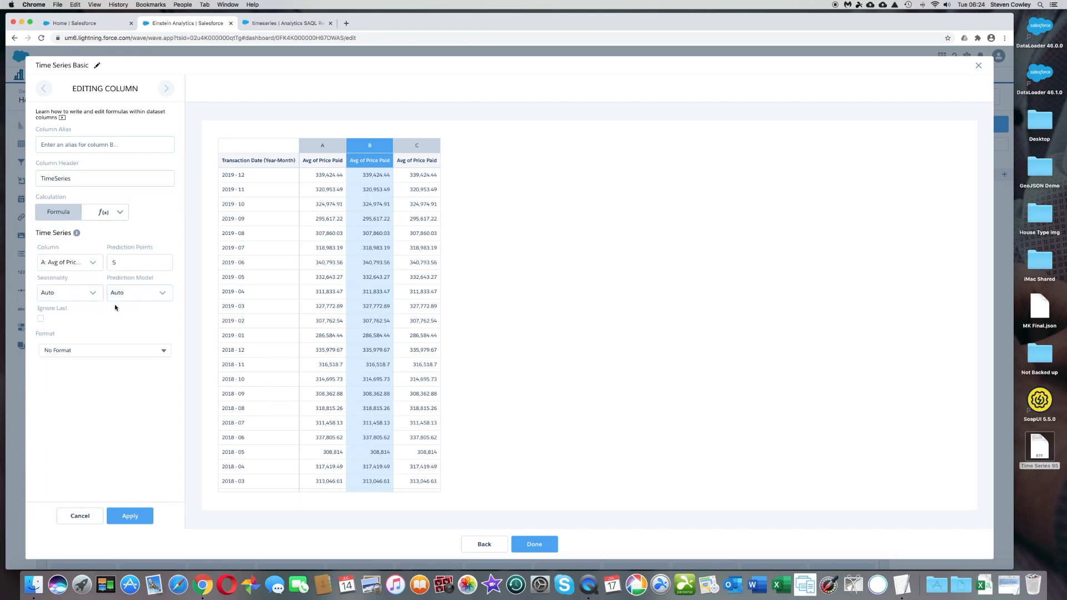
pyautogui.click(136, 263)
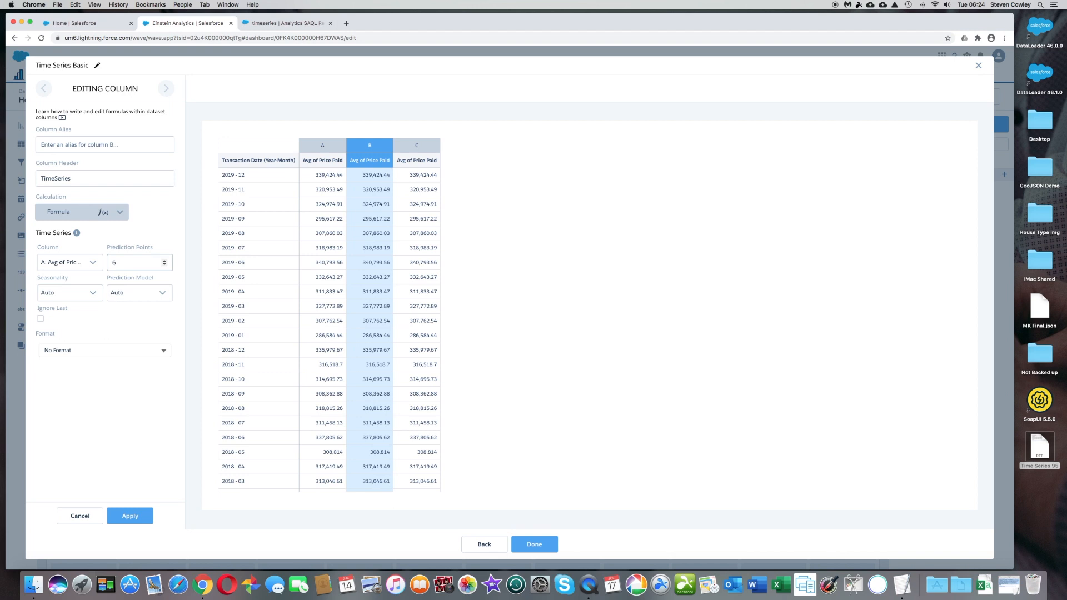
pyautogui.click(99, 293)
pyautogui.click(53, 348)
pyautogui.click(141, 518)
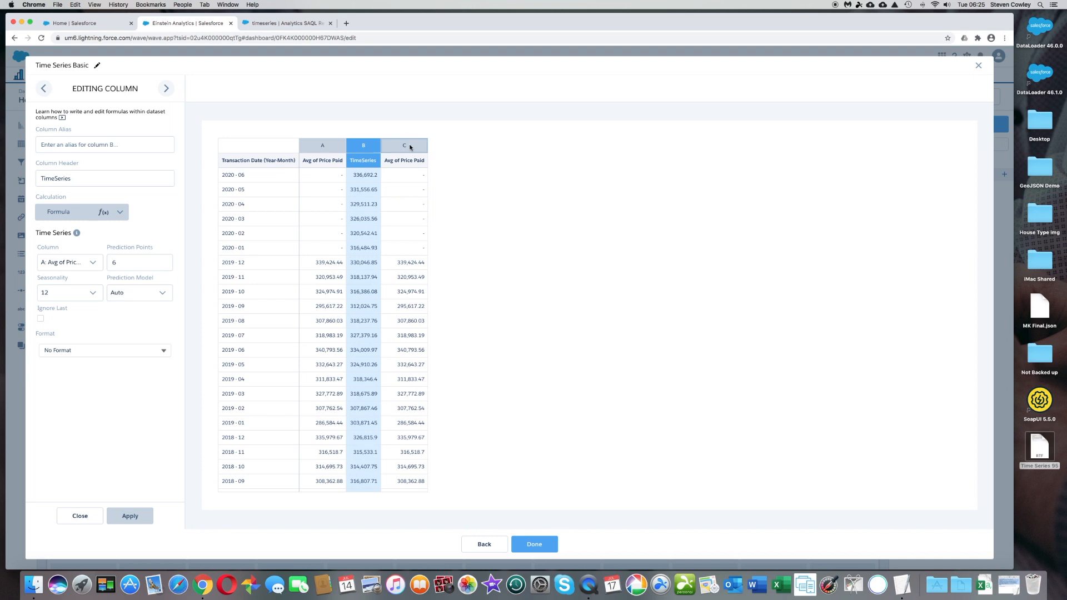
# Give column C the formula coalesce(A, B) and apply it.
pyautogui.click(415, 203)
pyautogui.click(414, 263)
pyautogui.click(167, 90)
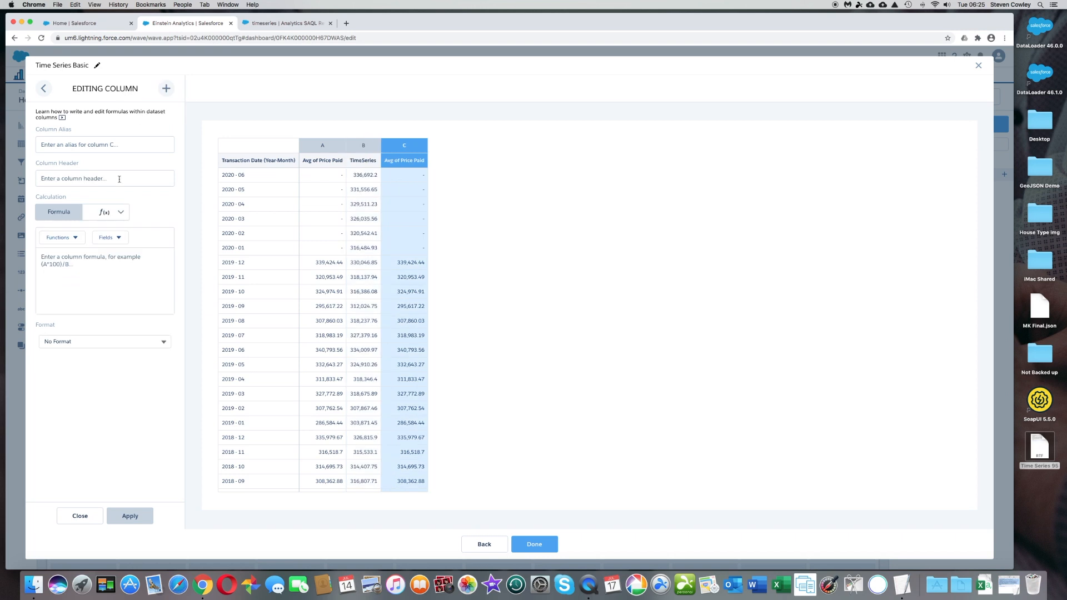
pyautogui.click(81, 242)
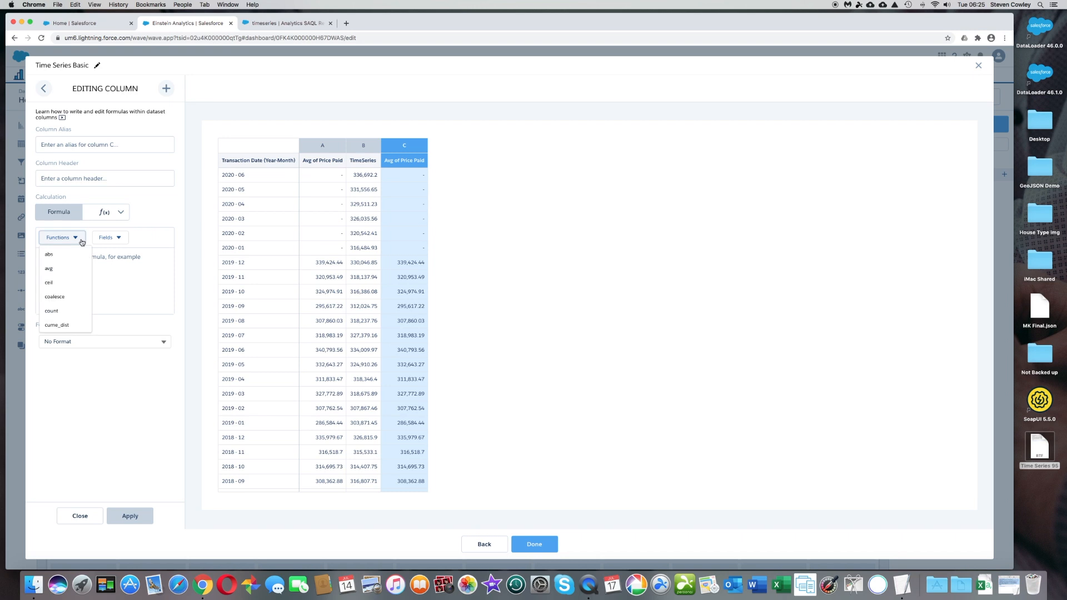
pyautogui.click(63, 300)
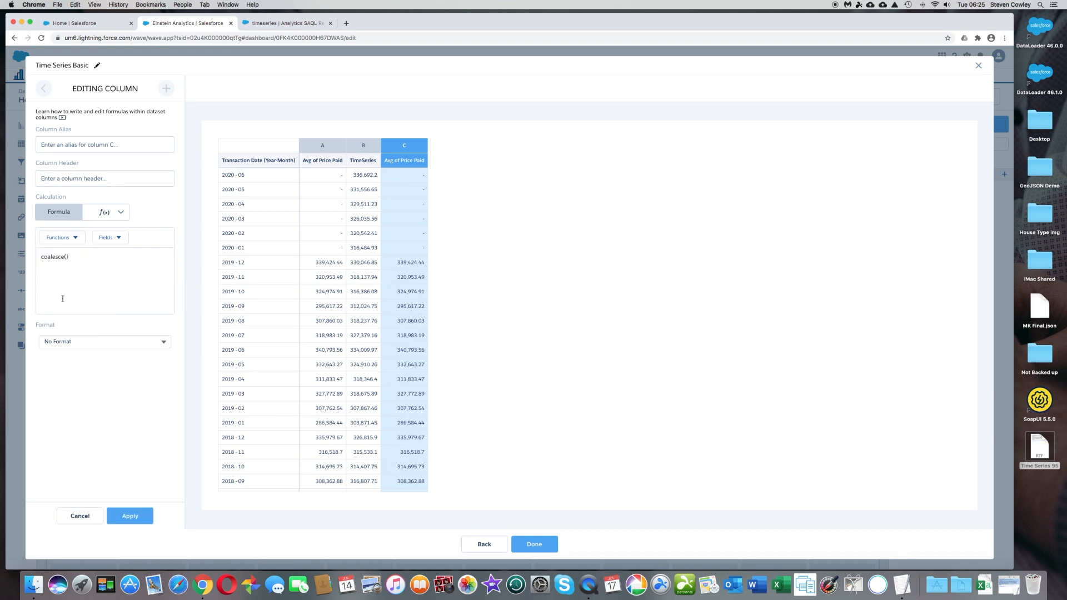
pyautogui.write('A, B')
pyautogui.click(131, 515)
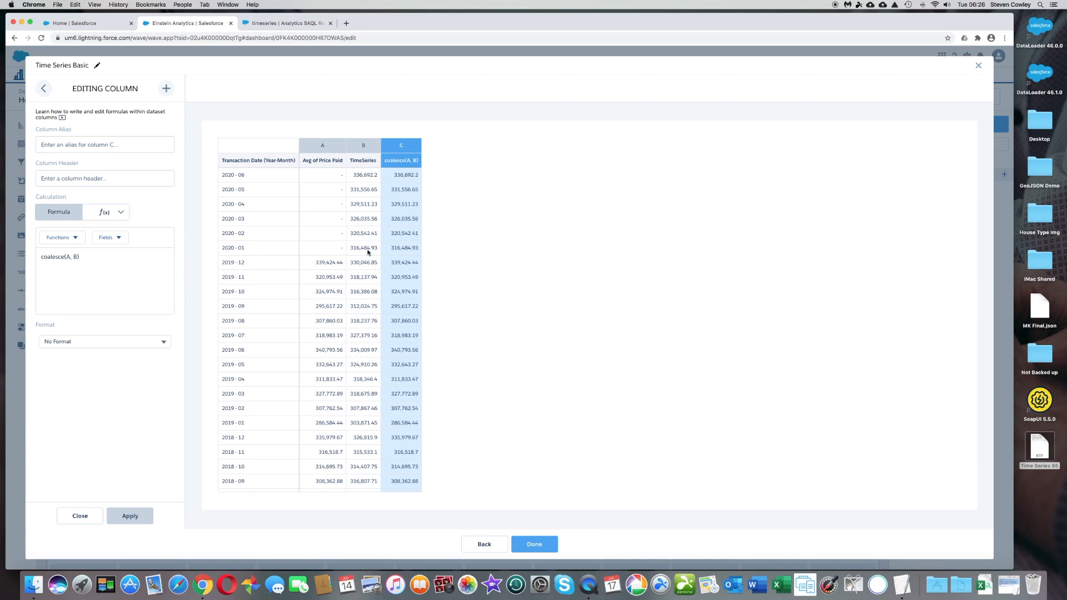
# Set column C's header to Price Paid and apply the change.
pyautogui.click(71, 177)
pyautogui.write('Price Paid')
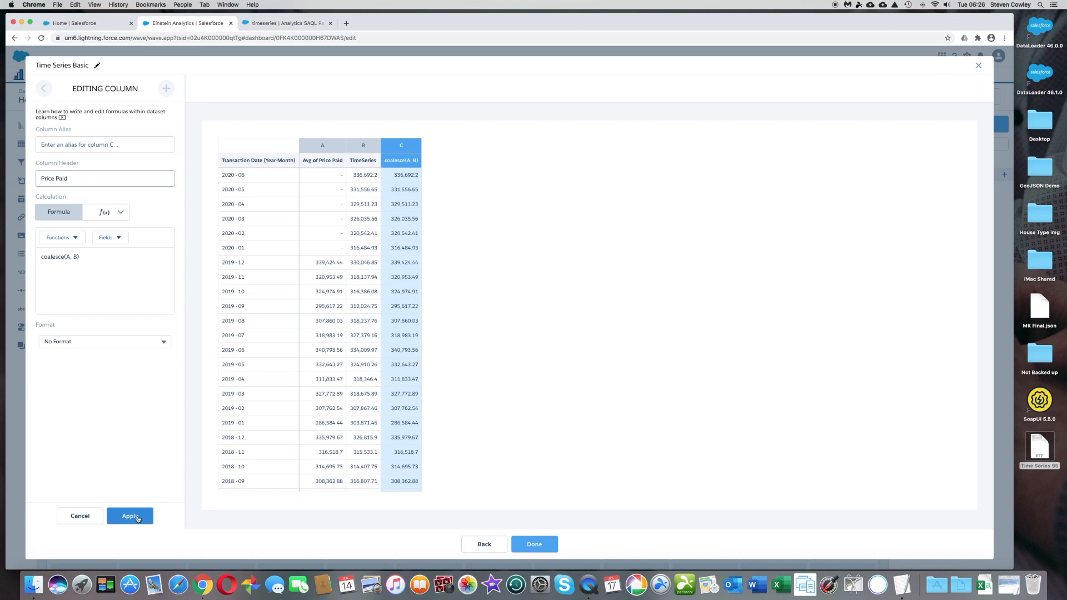
pyautogui.click(136, 517)
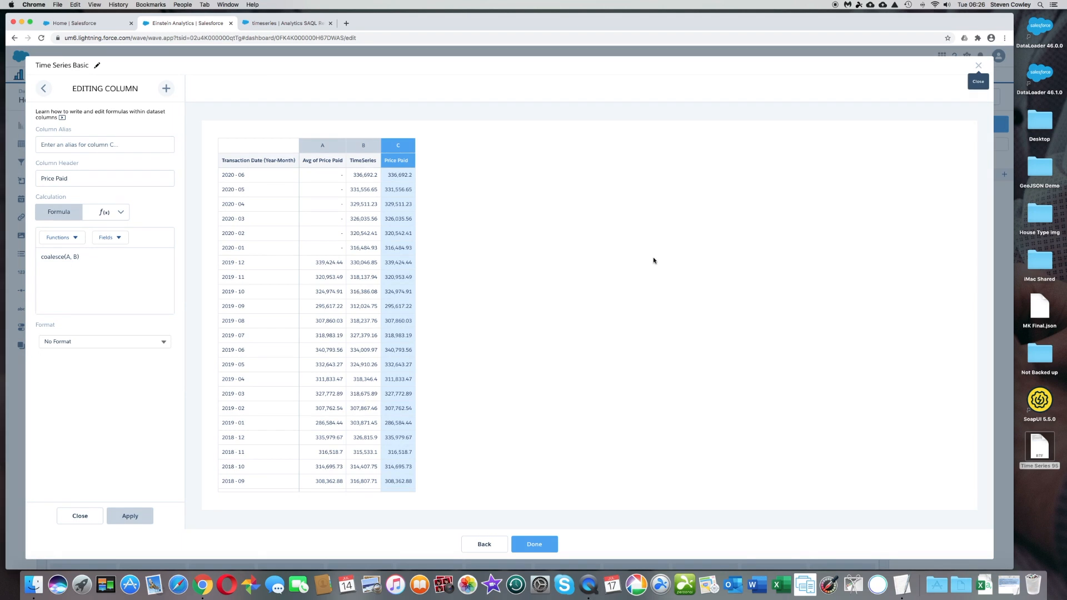
# Finish the query to return to the dashboard designer, and reopen the Time Series Basic query for editing.
pyautogui.click(979, 66)
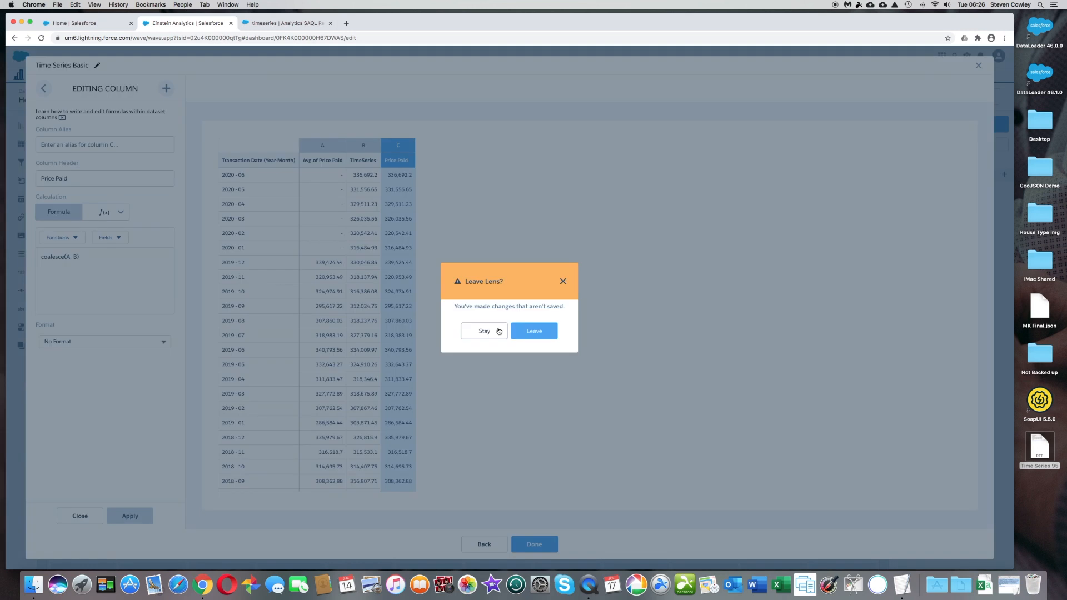
pyautogui.click(562, 282)
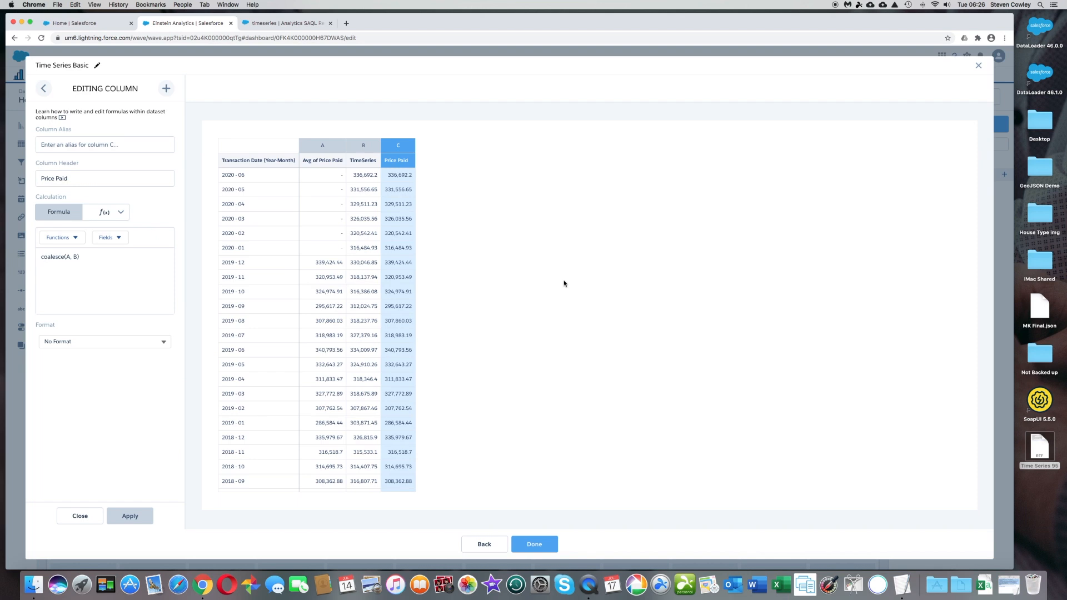
pyautogui.click(526, 545)
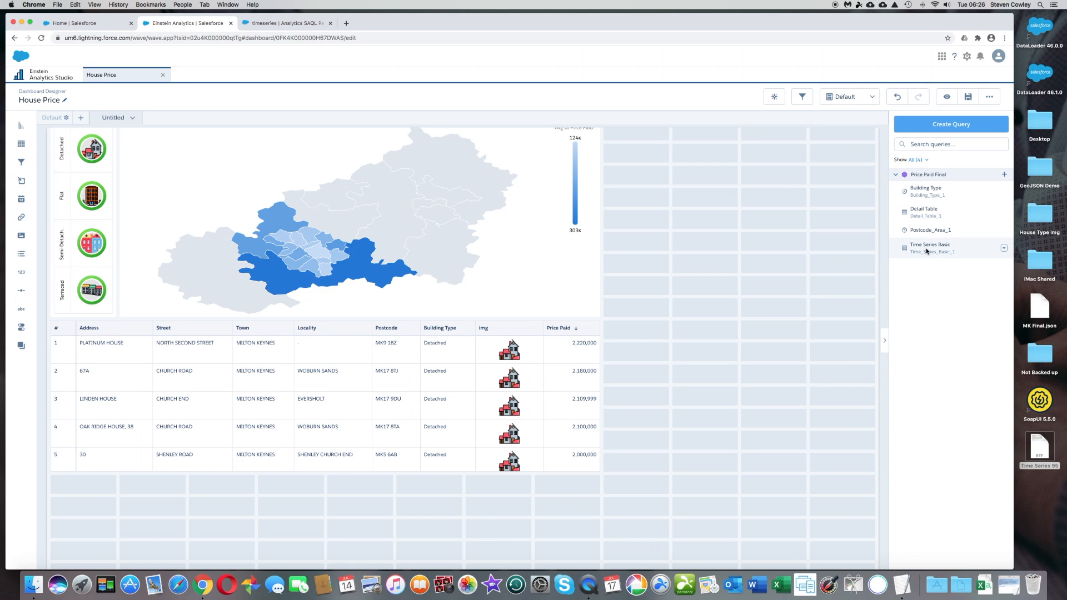
pyautogui.click(1003, 248)
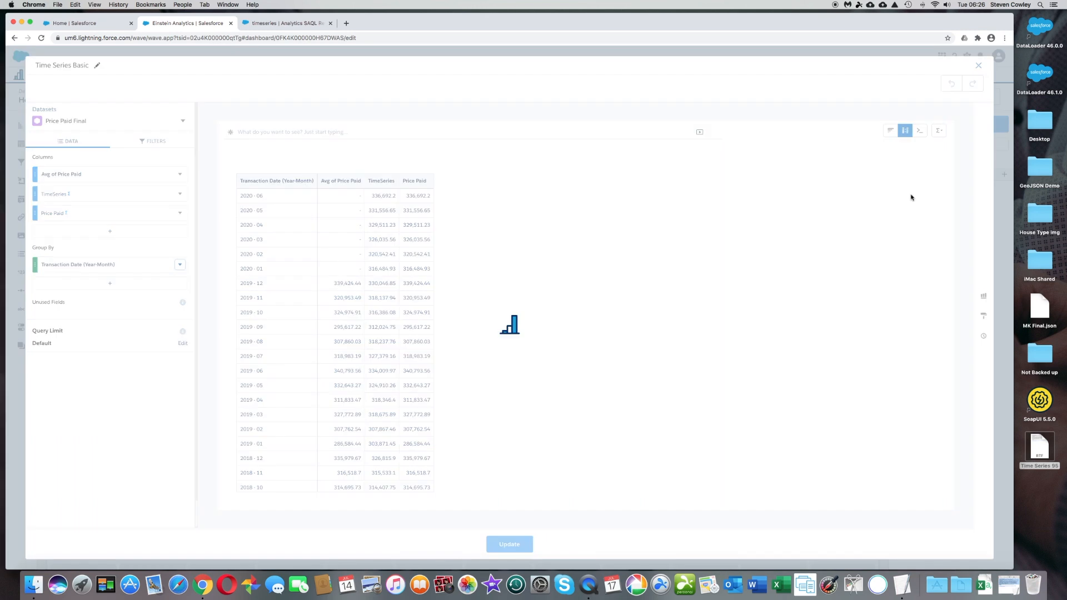
# Switch the query to a Timeline chart and hide the Avg of Price Paid and TimeSeries measures.
pyautogui.click(984, 297)
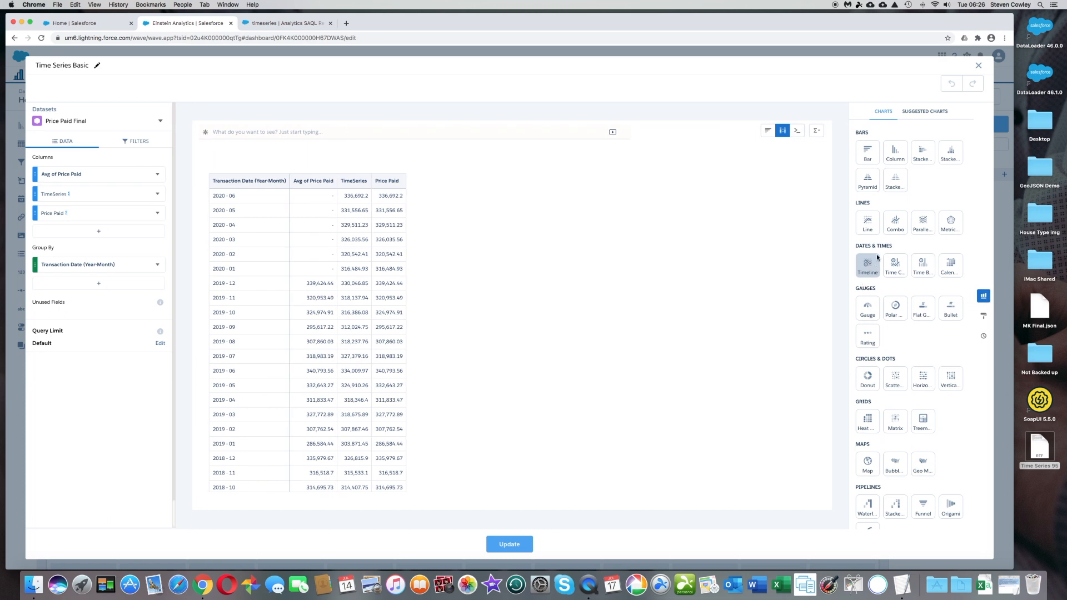
pyautogui.click(861, 265)
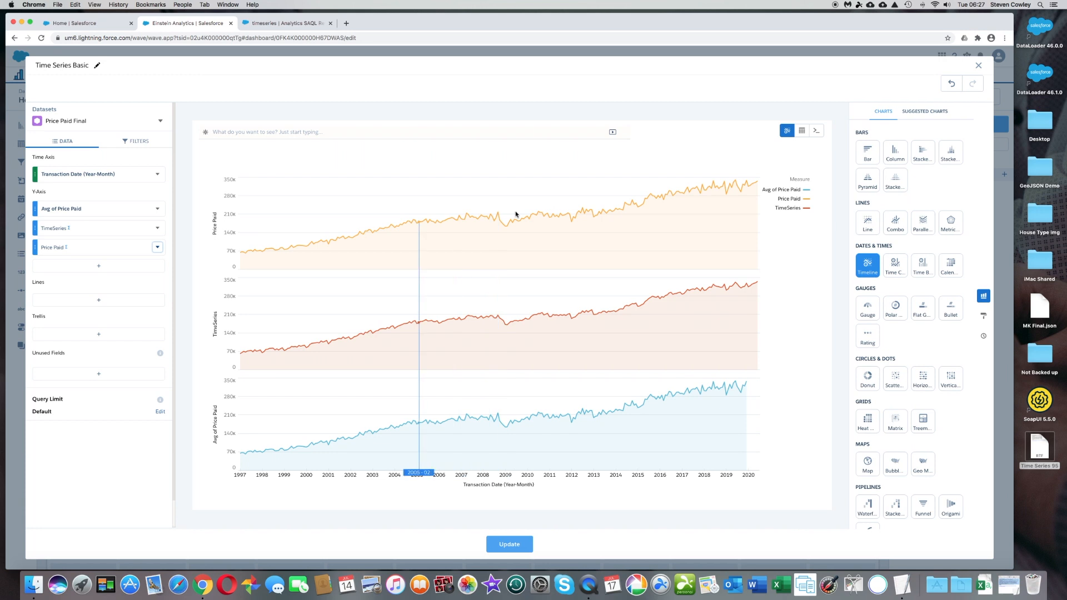
pyautogui.moveTo(731, 181)
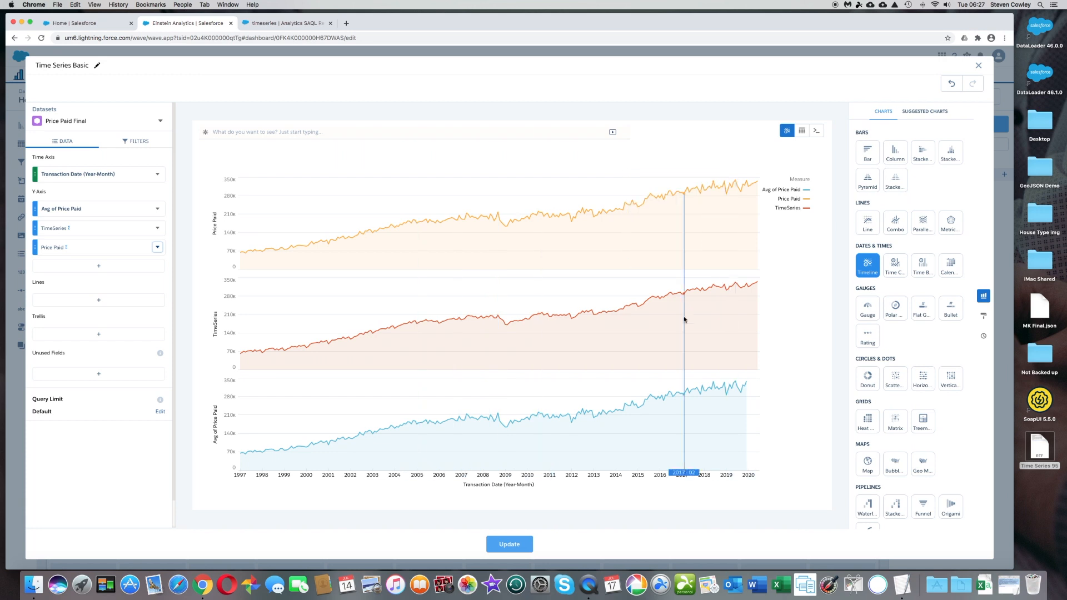
pyautogui.click(158, 210)
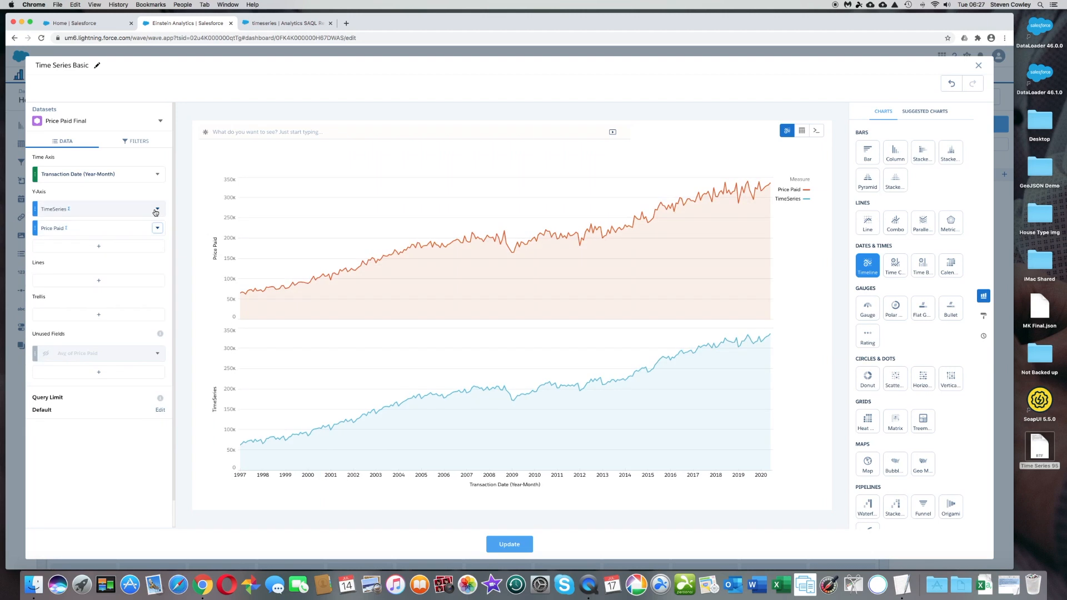
pyautogui.click(155, 210)
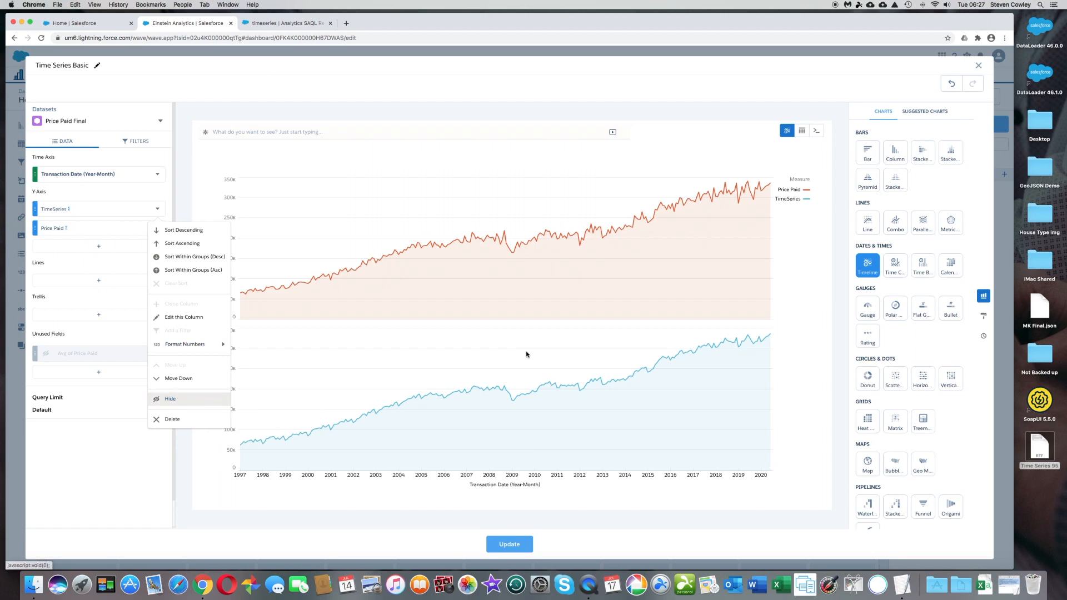
# Add a predictive line labelled TODAY to the chart's X-axis at 2020/01.
pyautogui.click(985, 316)
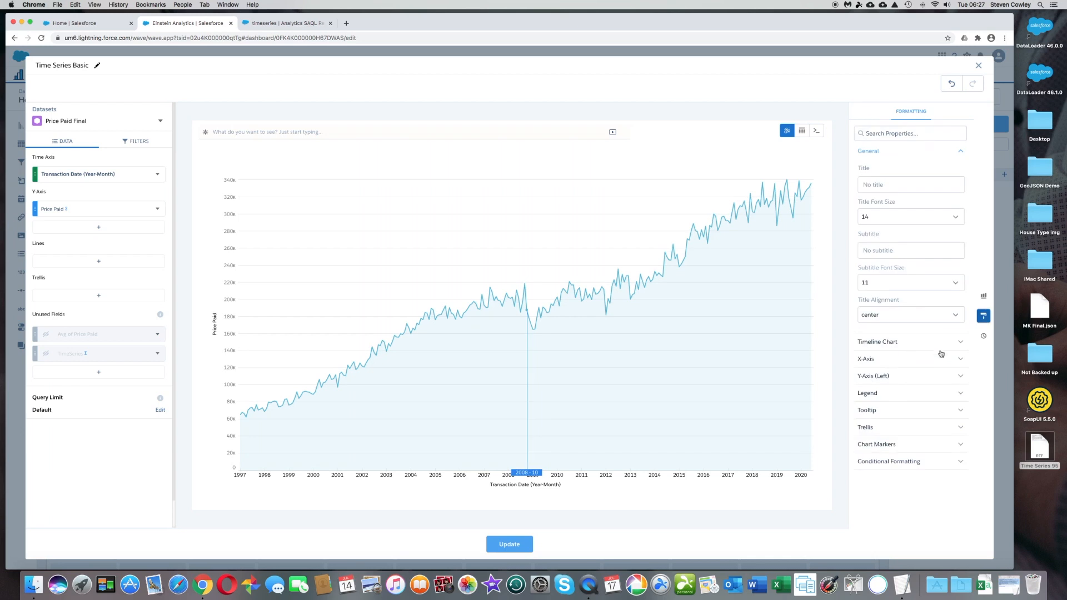
pyautogui.click(939, 358)
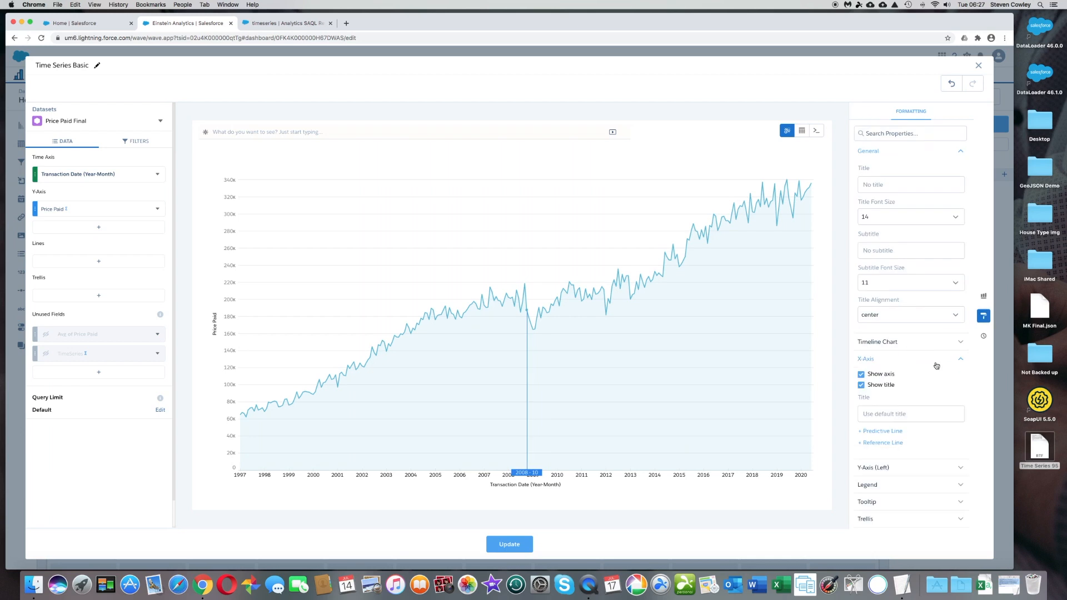
pyautogui.click(890, 432)
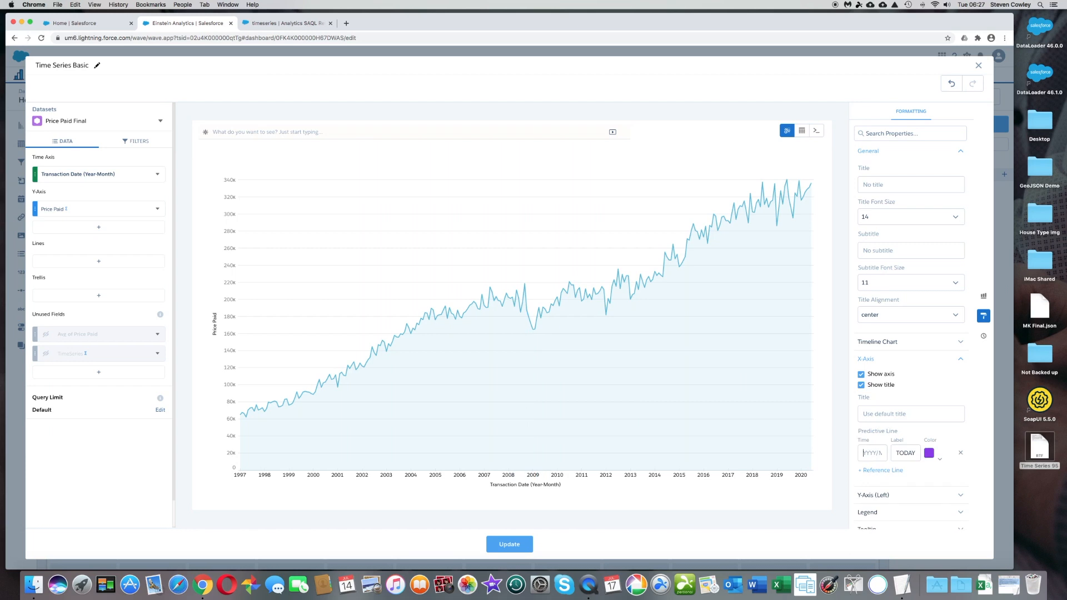
pyautogui.write('2020/')
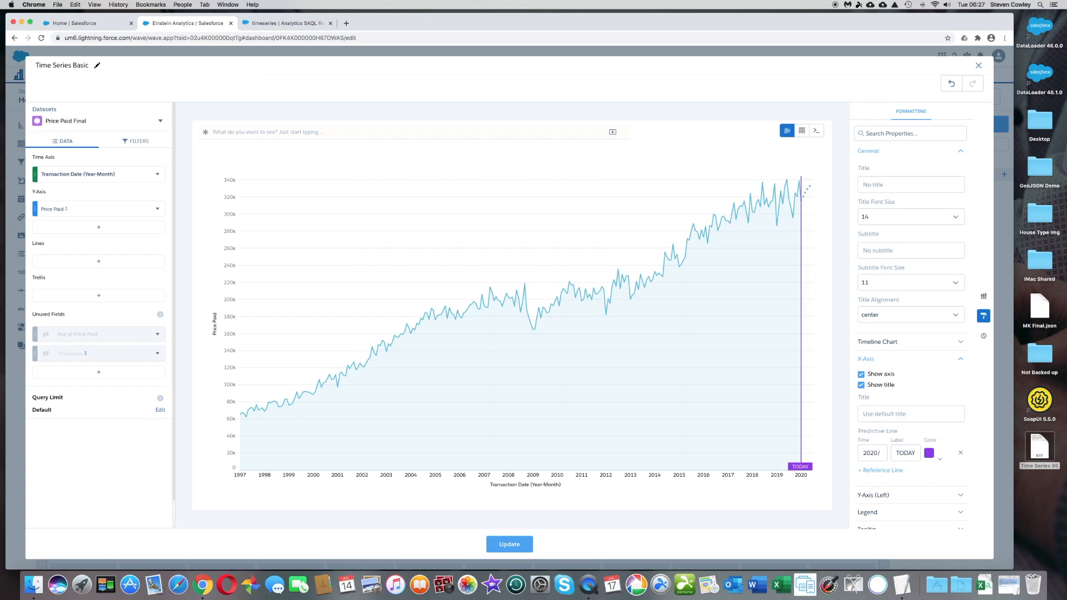
pyautogui.write('01')
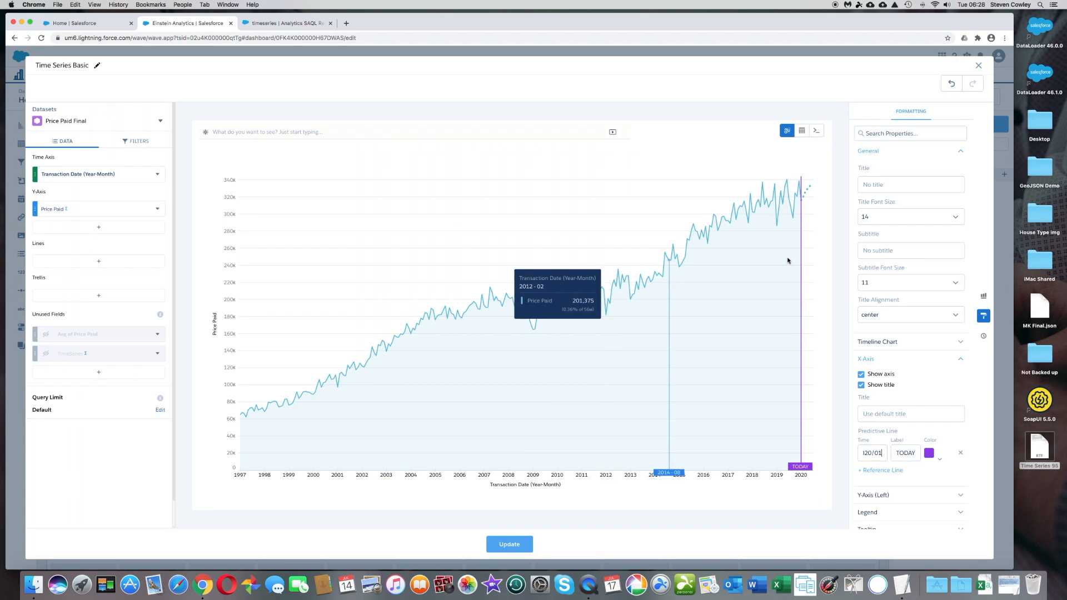
# Limit the query results to 60 and update the query to return to the dashboard designer.
pyautogui.click(159, 410)
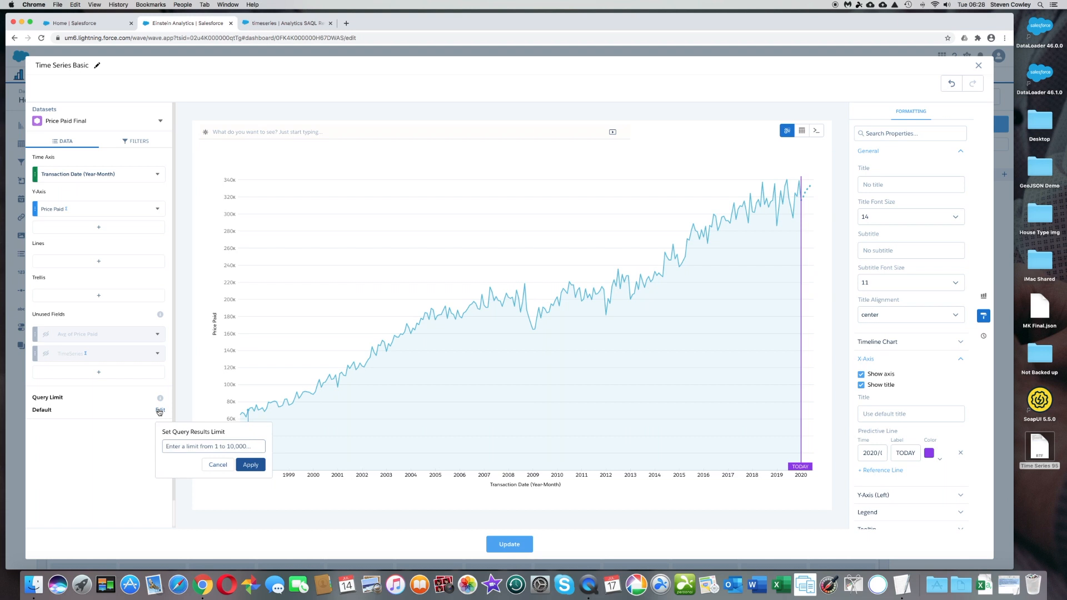
pyautogui.click(181, 448)
pyautogui.write('60')
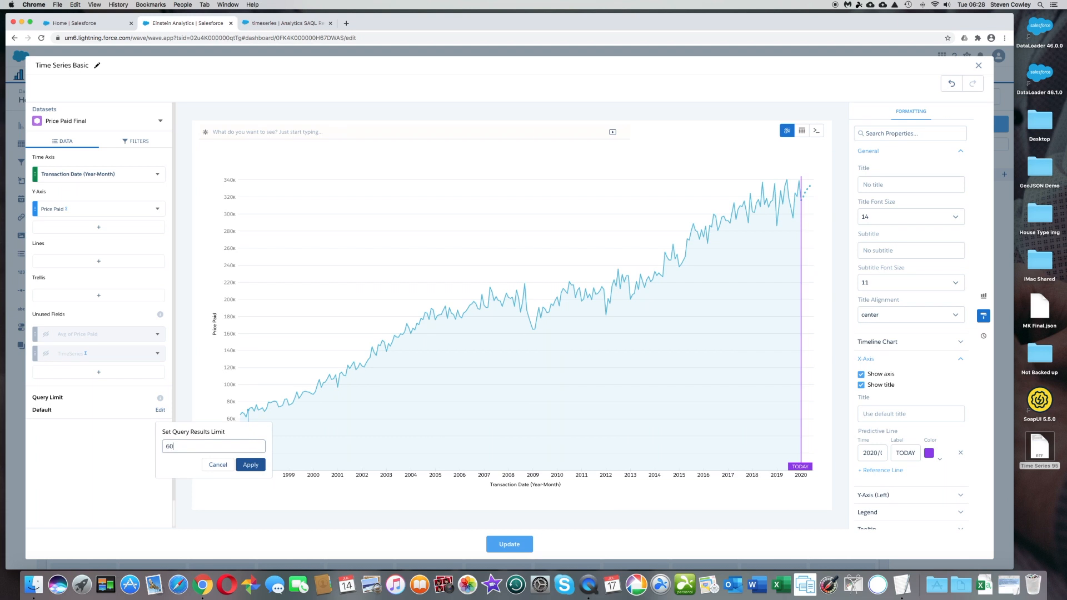
pyautogui.click(249, 465)
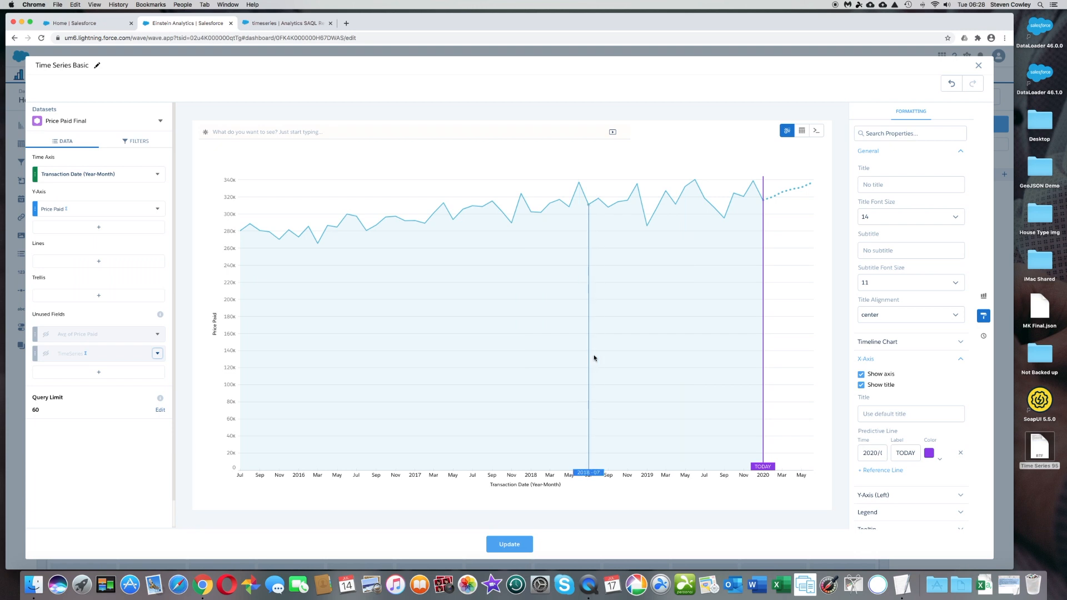
pyautogui.click(511, 544)
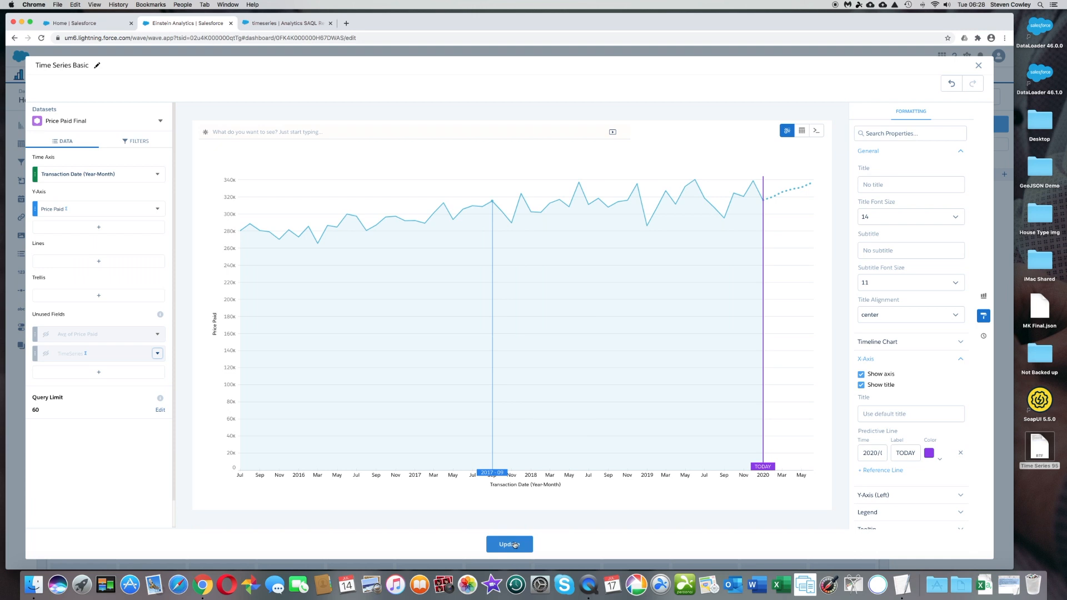
pyautogui.click(515, 545)
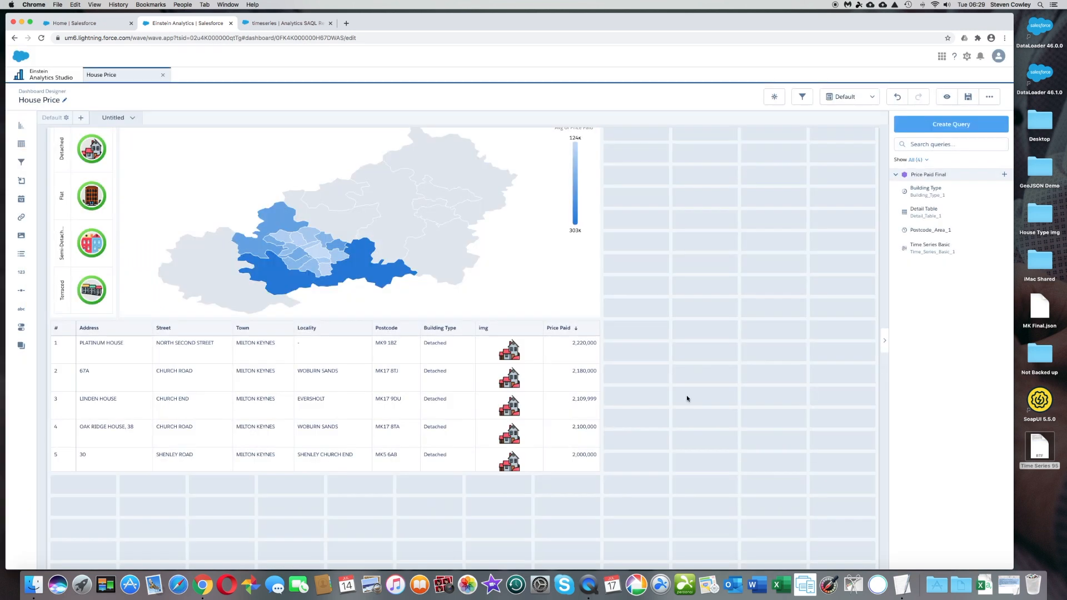
# Place the Time Series Basic chart directly beneath the detail table and enlarge it to the table's full width.
pyautogui.scroll(-1, 686, 399)
pyautogui.moveTo(937, 253); pyautogui.dragTo(128, 452)
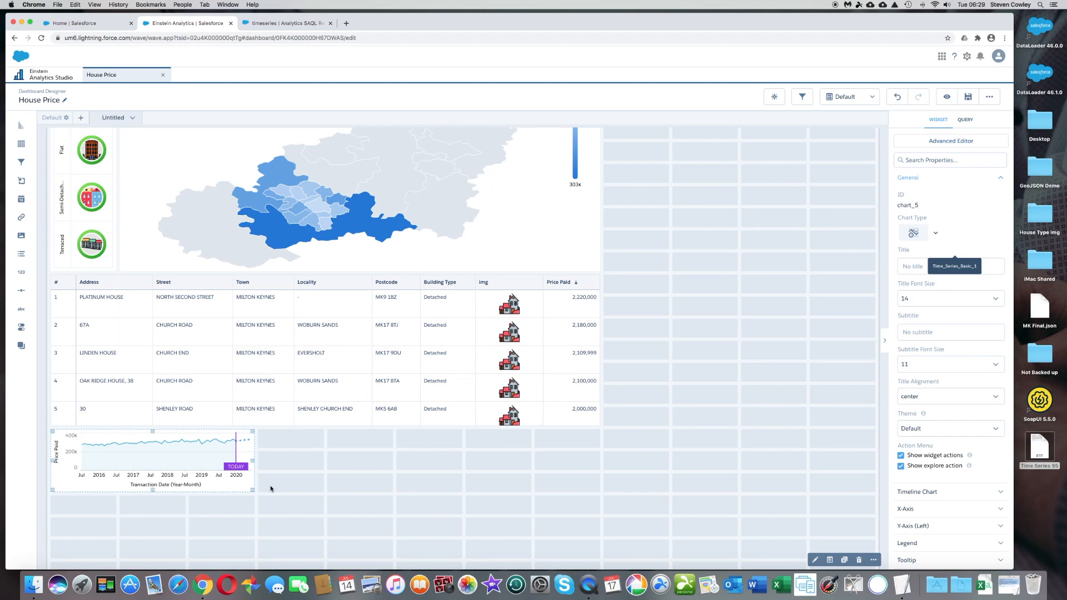
pyautogui.moveTo(253, 491); pyautogui.dragTo(563, 518)
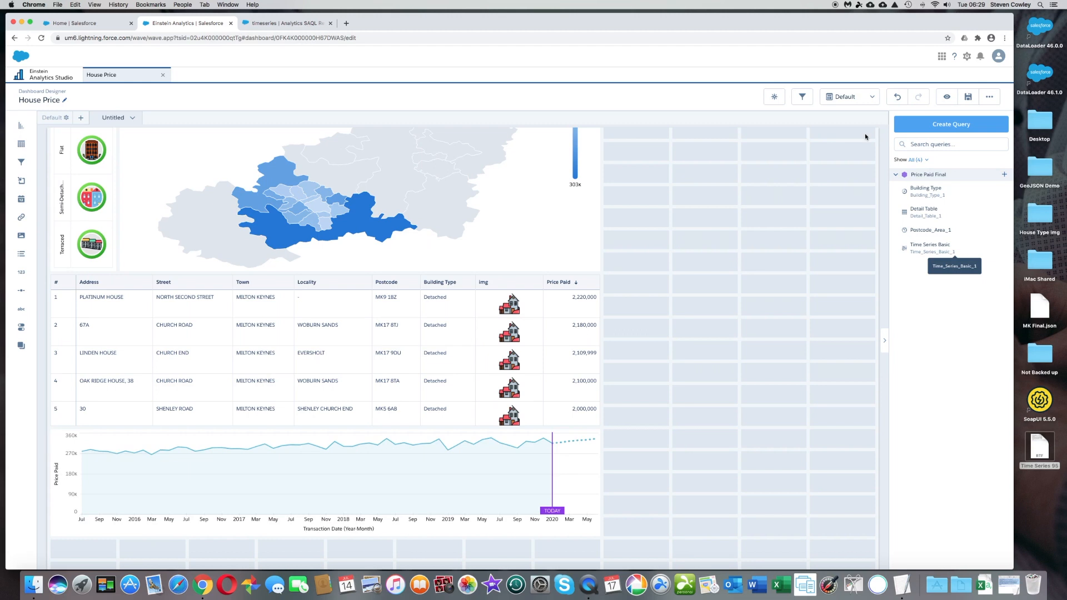
# Preview the dashboard and check the time series chart's response to the Flat building type and a postcode area on the map.
pyautogui.click(945, 97)
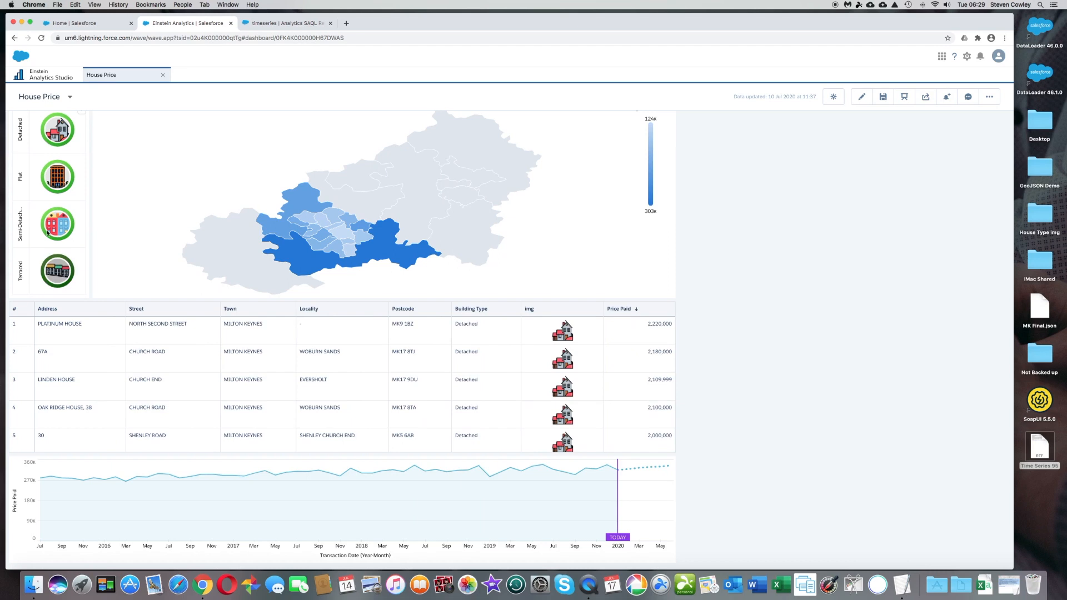
pyautogui.moveTo(55, 181)
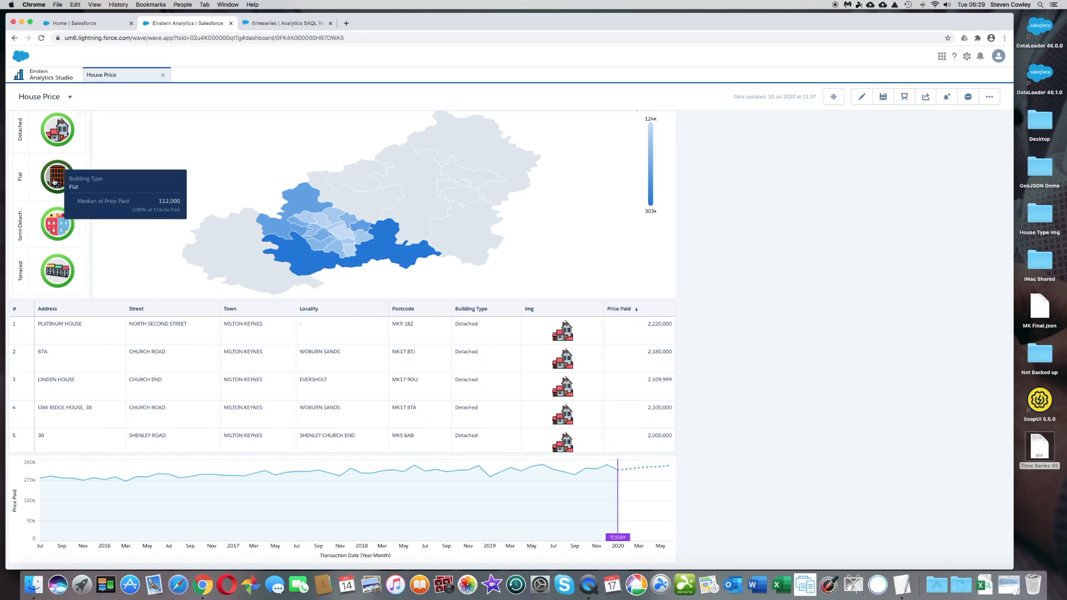
pyautogui.click(54, 181)
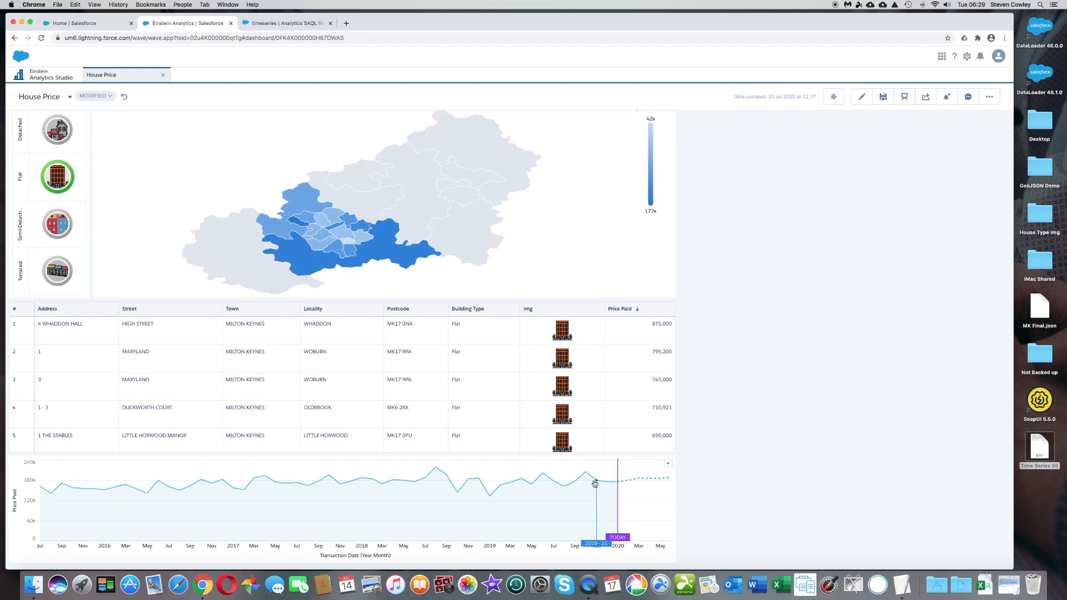
pyautogui.moveTo(636, 483)
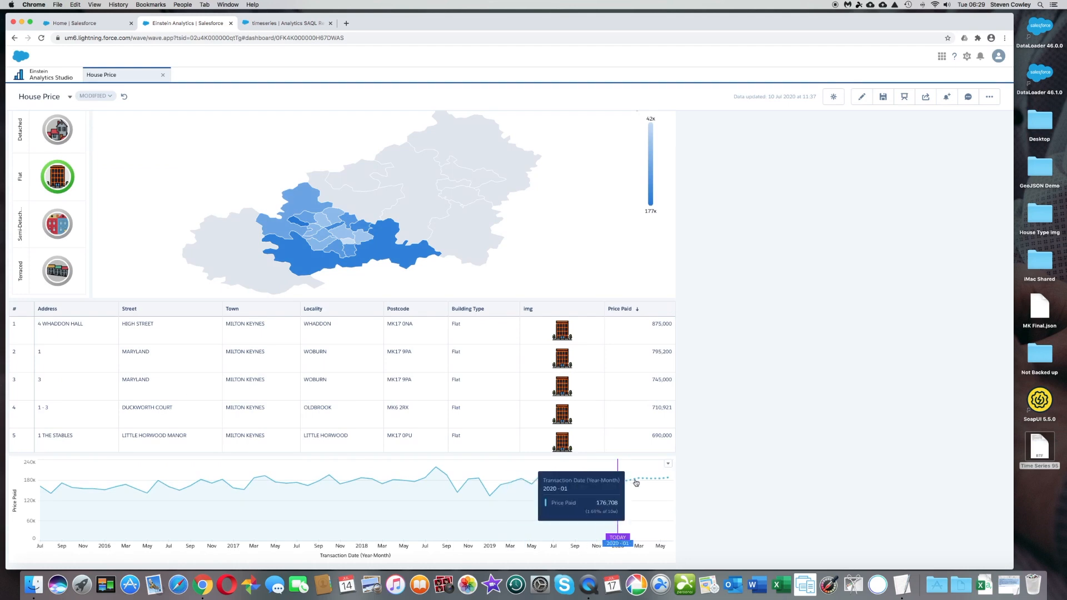
pyautogui.click(321, 246)
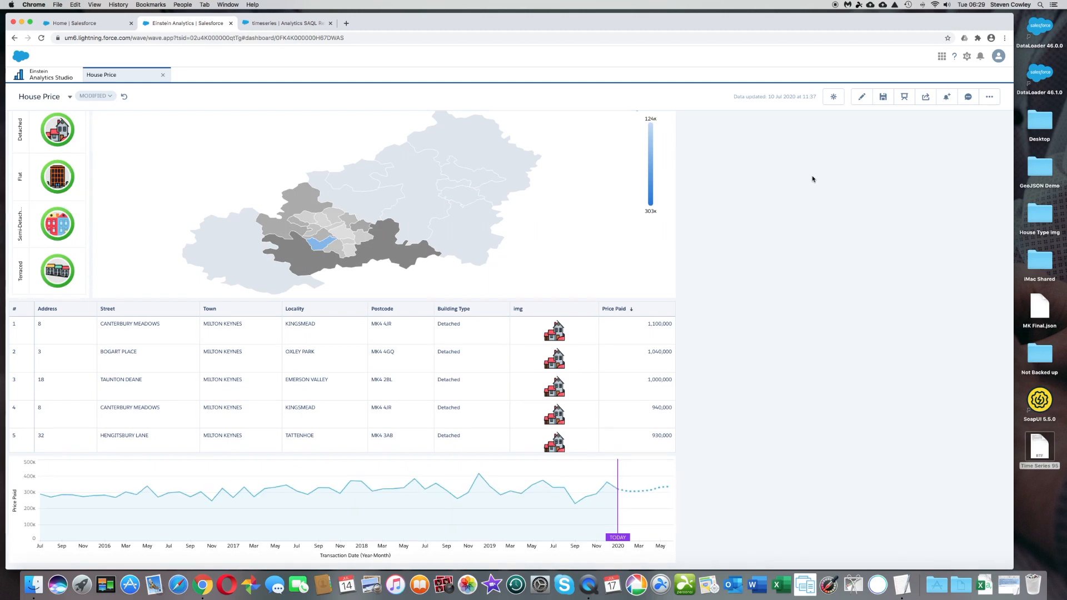
# Reopen the House Price dashboard for editing and bring the empty grid space beneath the time series chart into view.
pyautogui.click(862, 96)
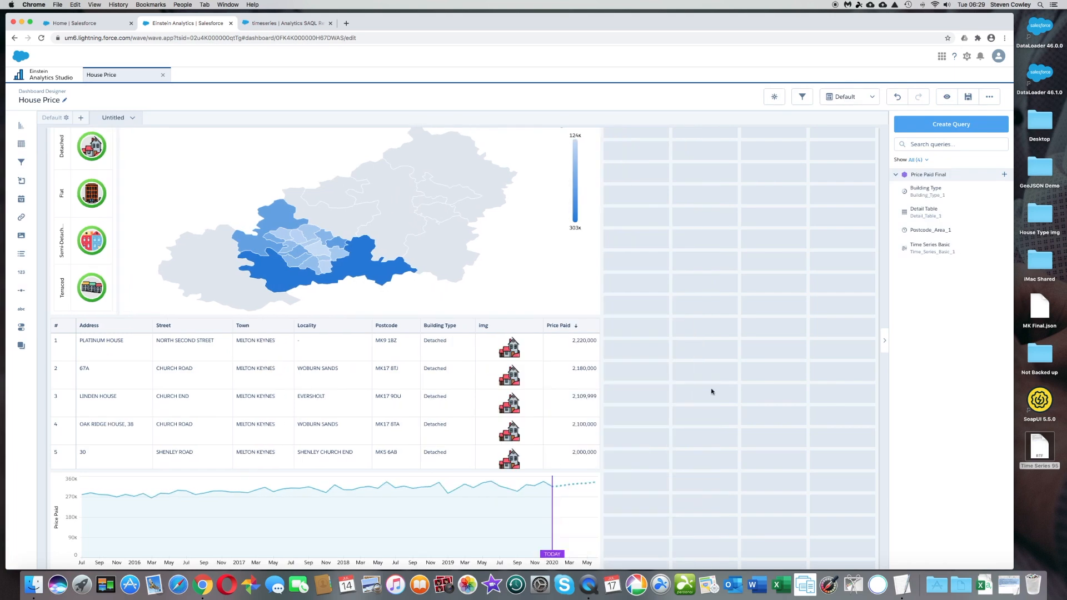
pyautogui.scroll(-1, 712, 391)
pyautogui.scroll(-5, 711, 391)
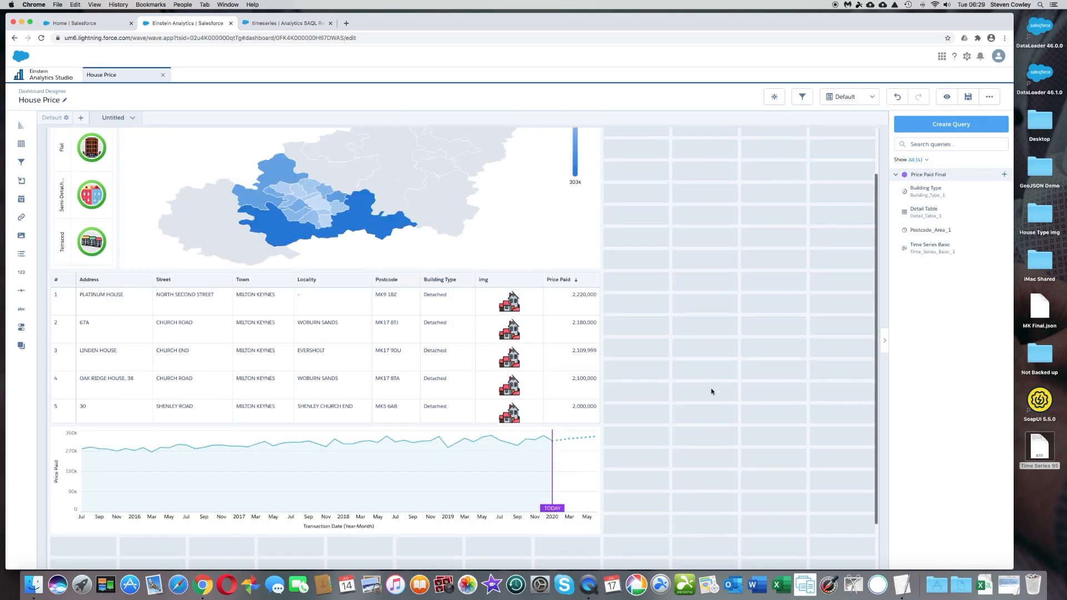